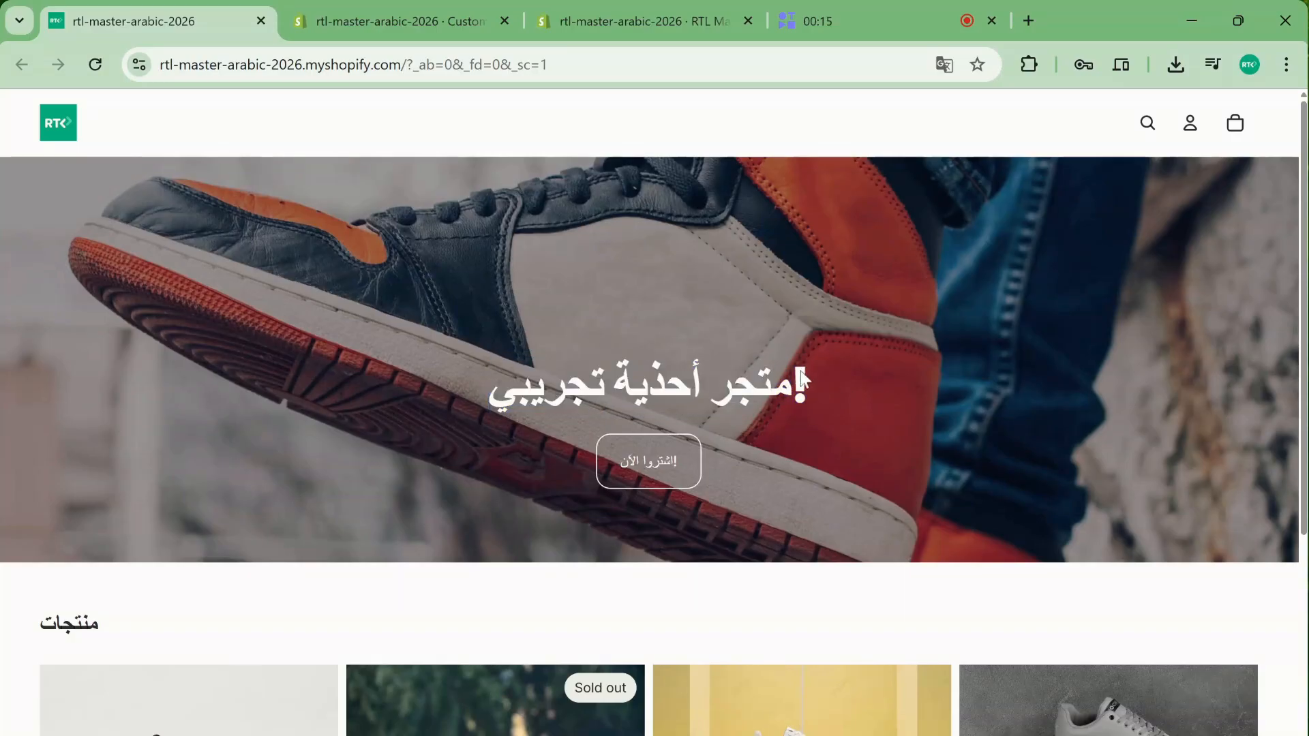
Look over the storefront's home page, from the banner through the products to the newsletter section.
scroll(475, 319, "down", 5)
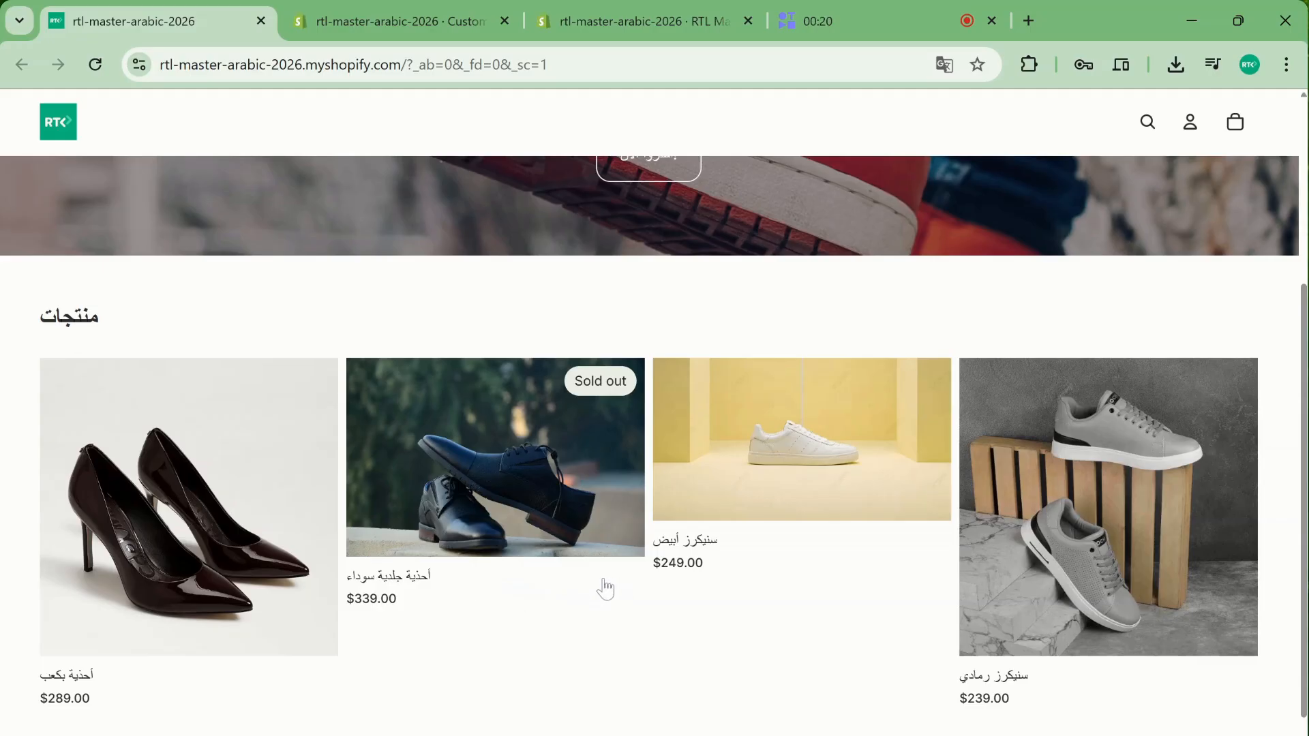
scroll(528, 353, "down", 2)
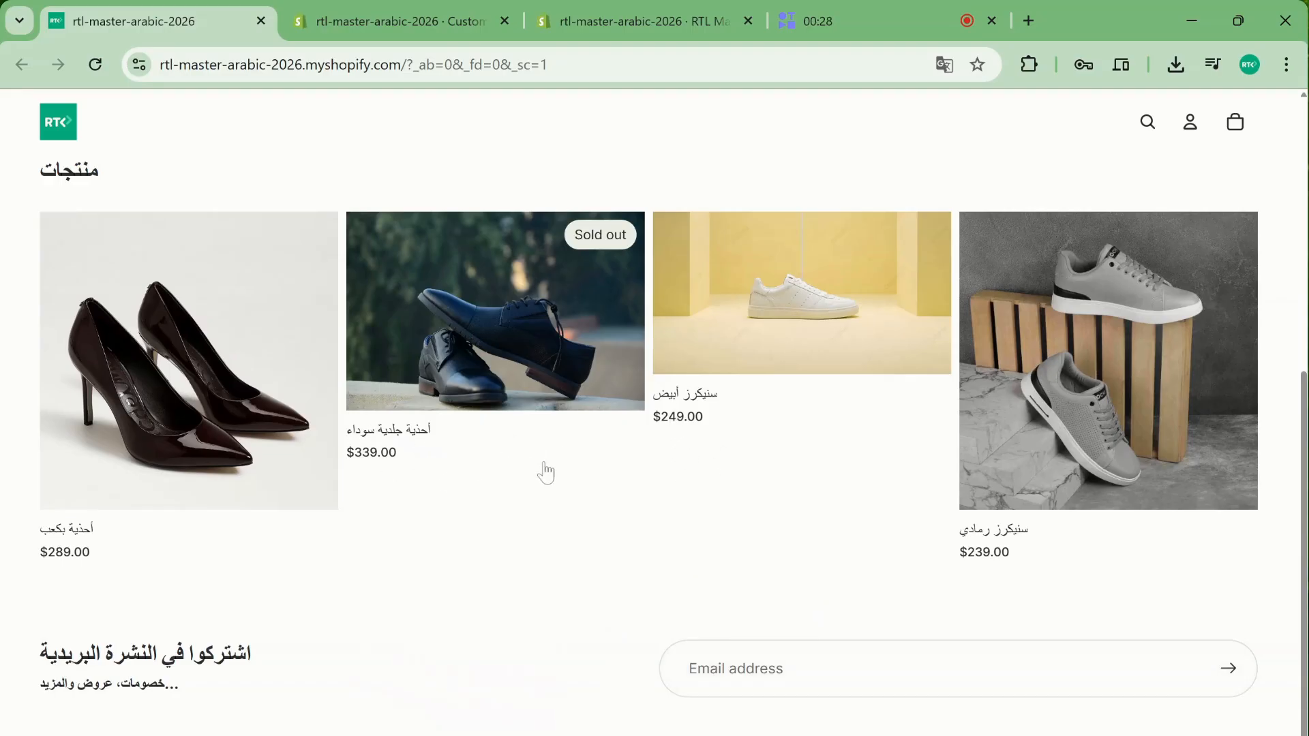
scroll(559, 491, "up", 6)
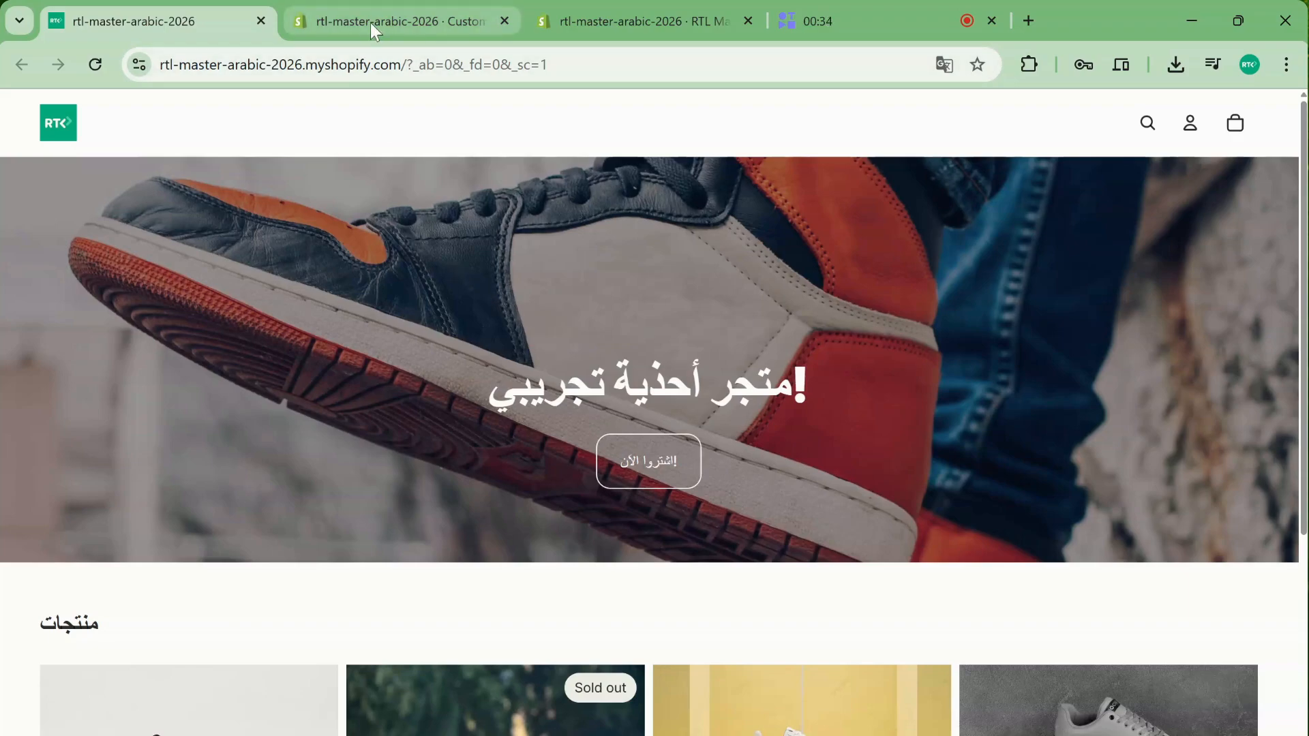
In the store admin, search the apps for "rtl", open RTL Master and start its RTL layout setup.
left_click(389, 19)
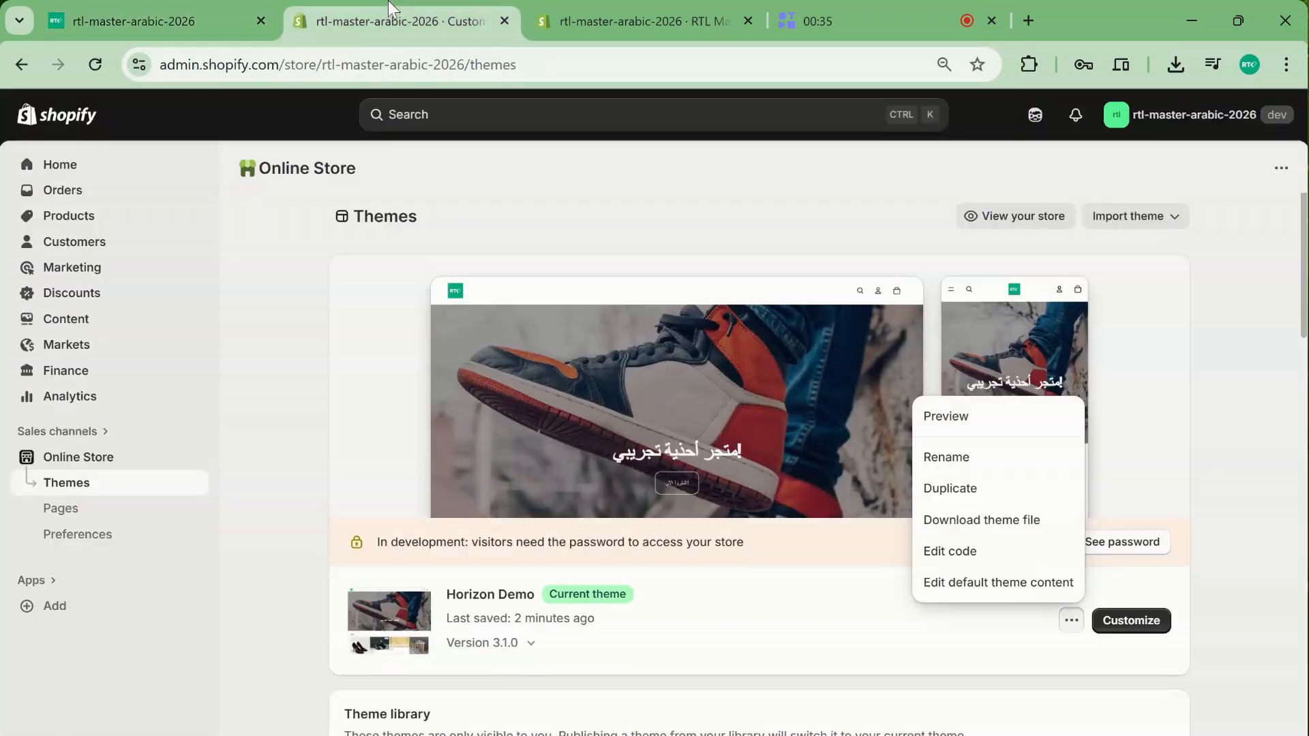
left_click(53, 607)
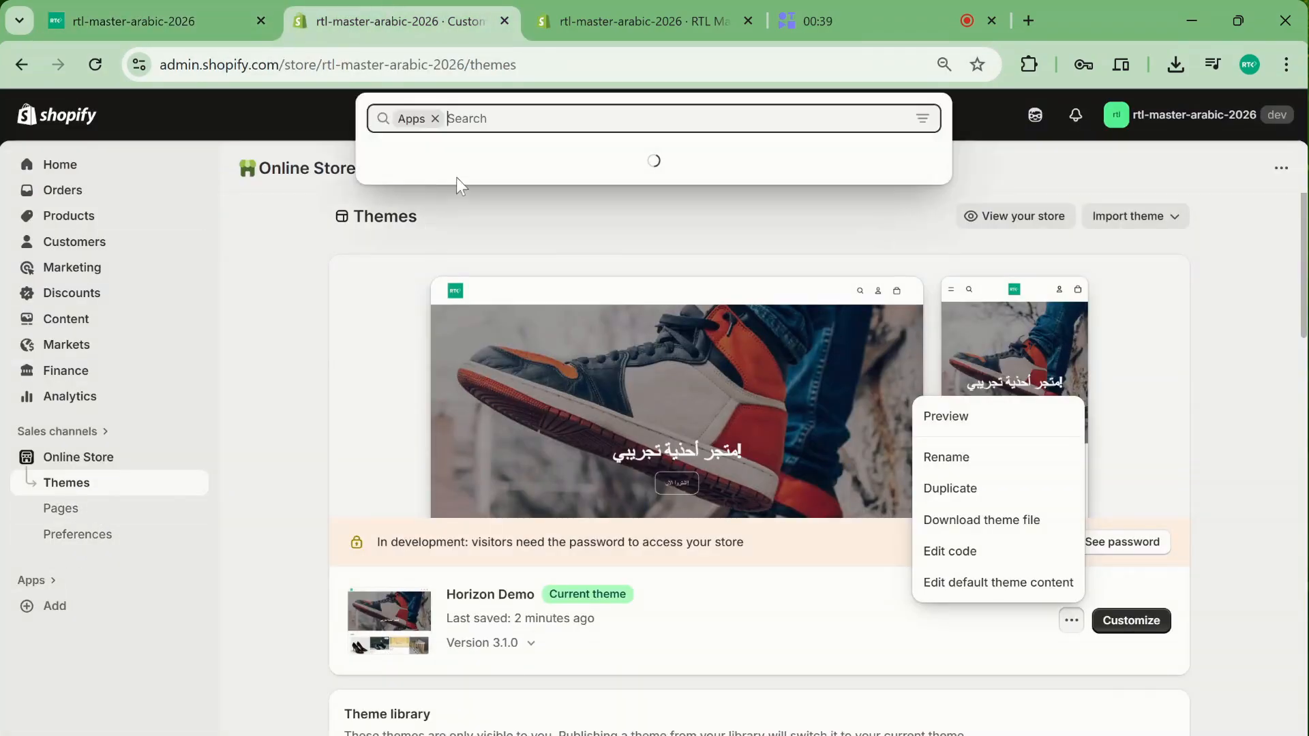
type("rtl")
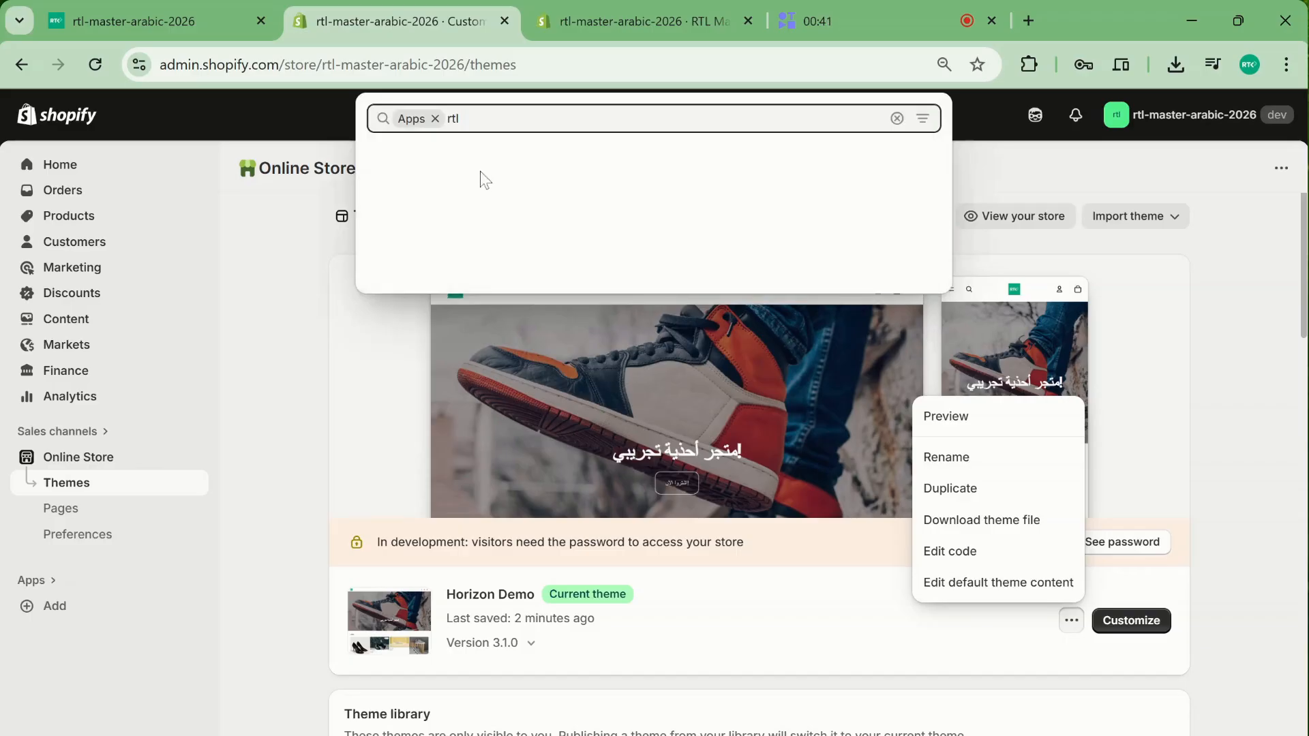
left_click(481, 176)
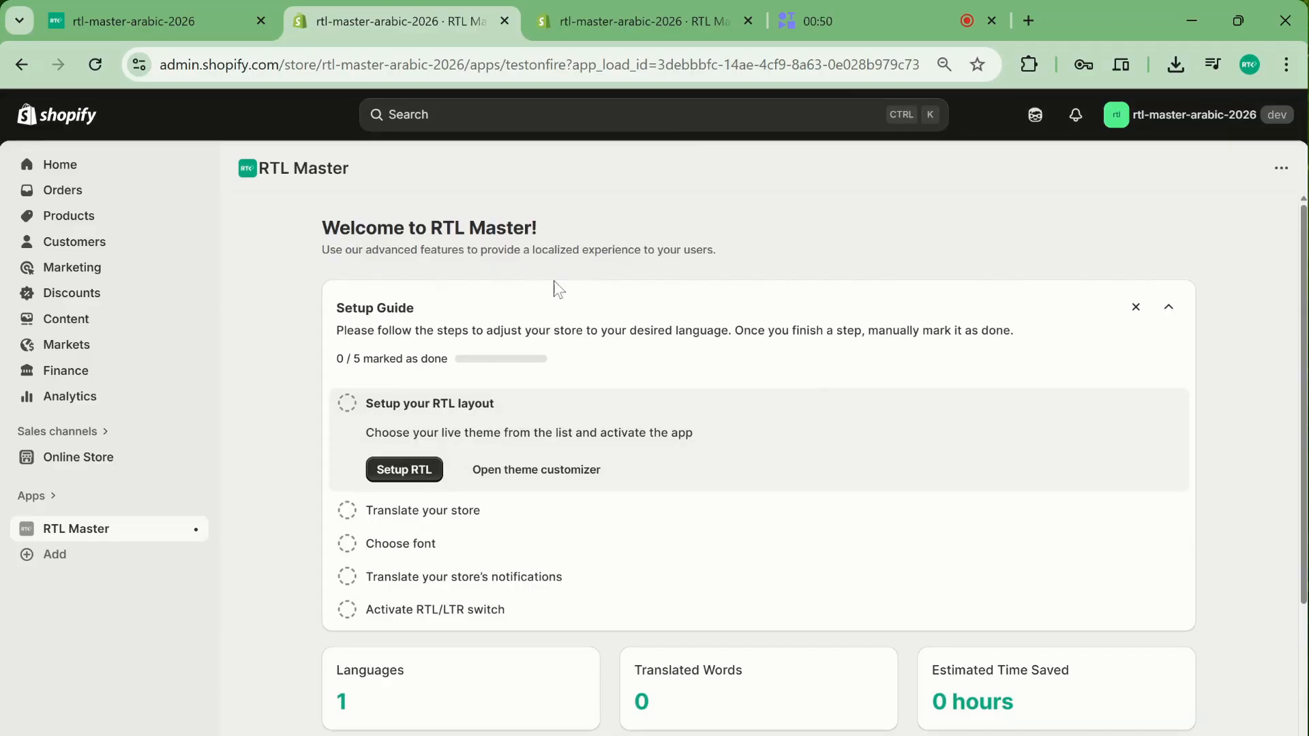
left_click(404, 470)
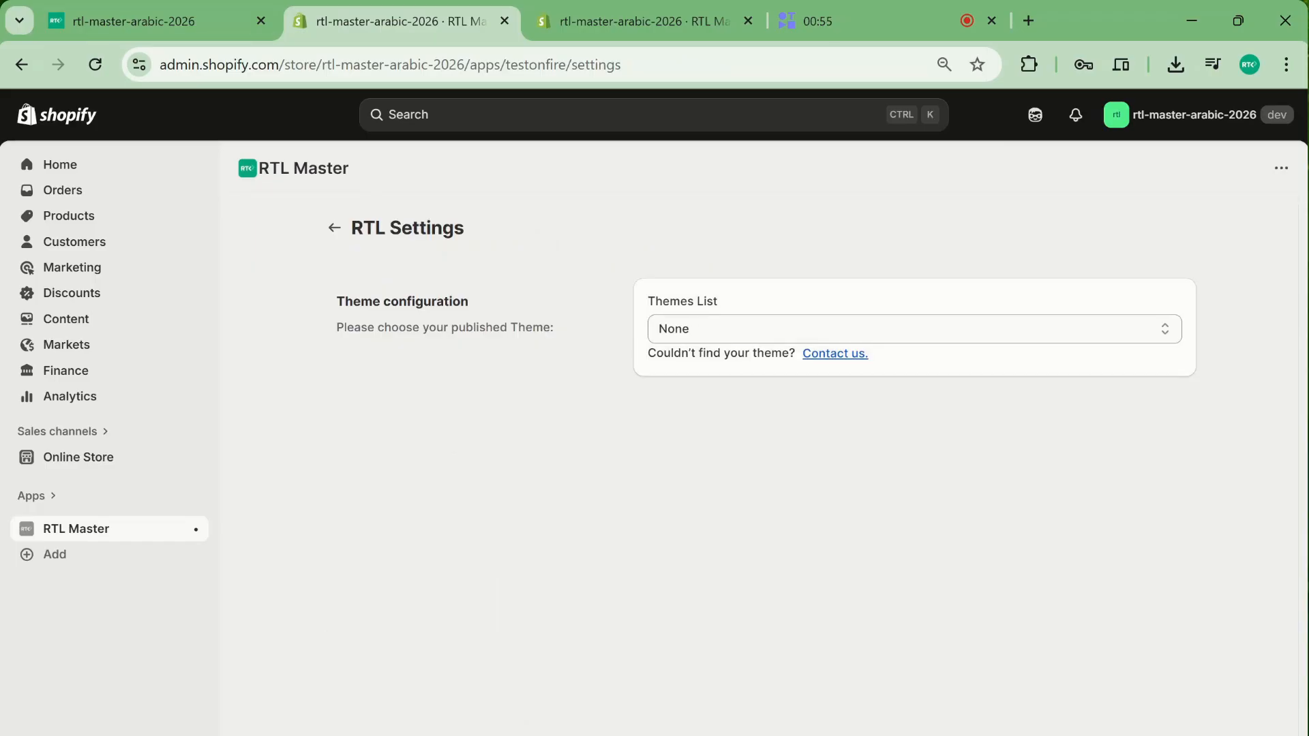
Check the name and version of the current live theme in the Online Store themes.
left_click(655, 19)
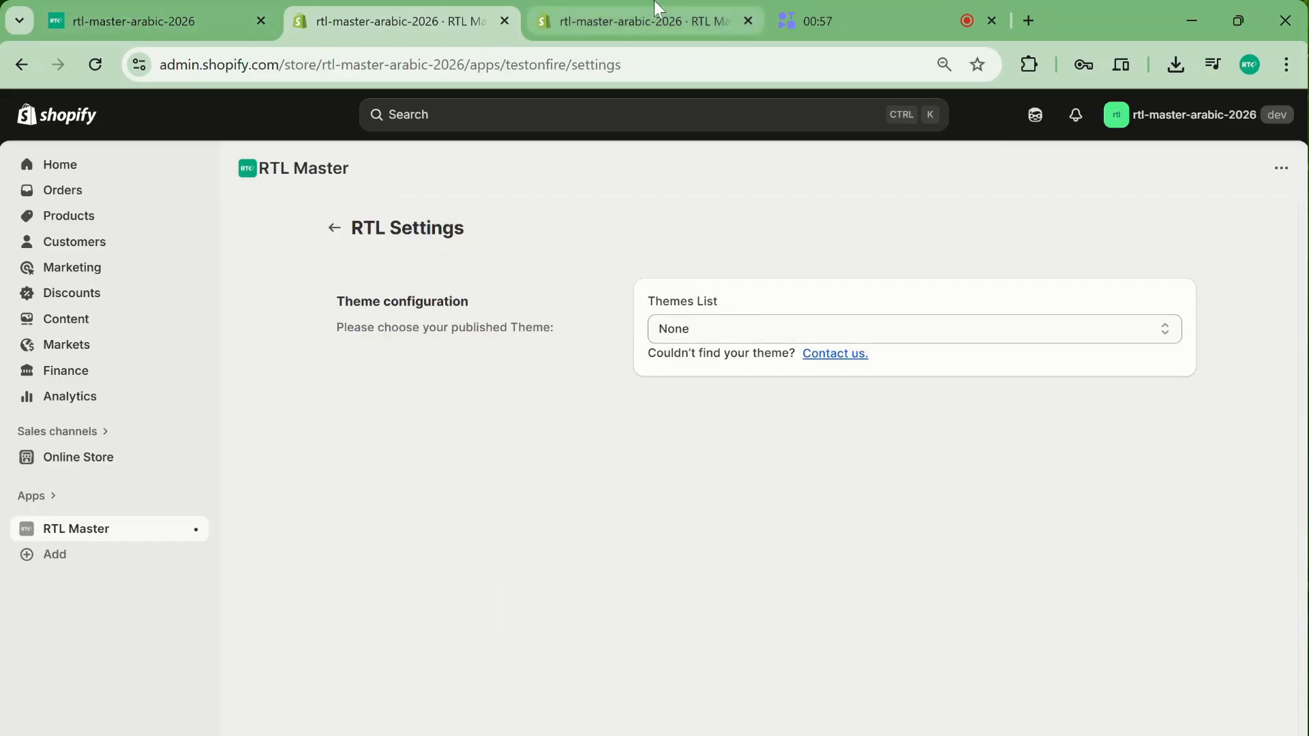
left_click(41, 464)
left_click_drag(638, 25, 394, 25)
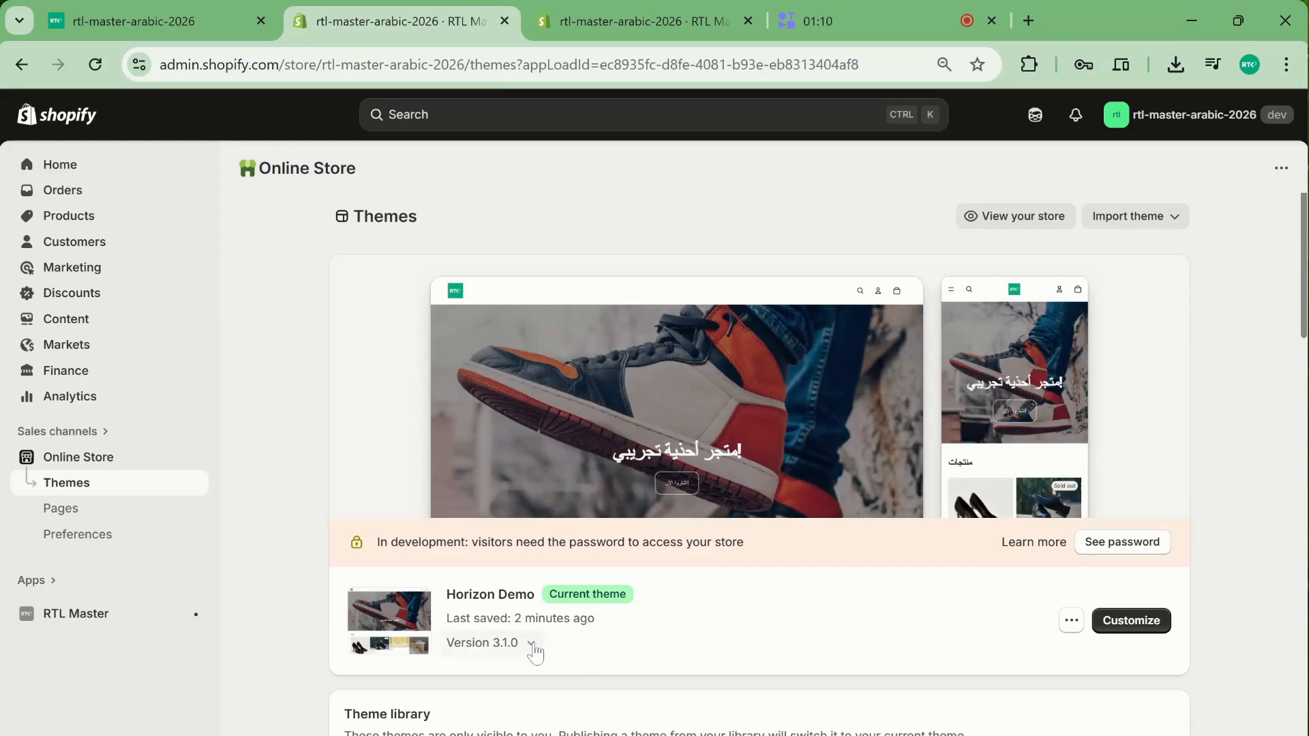
left_click_drag(480, 594, 497, 594)
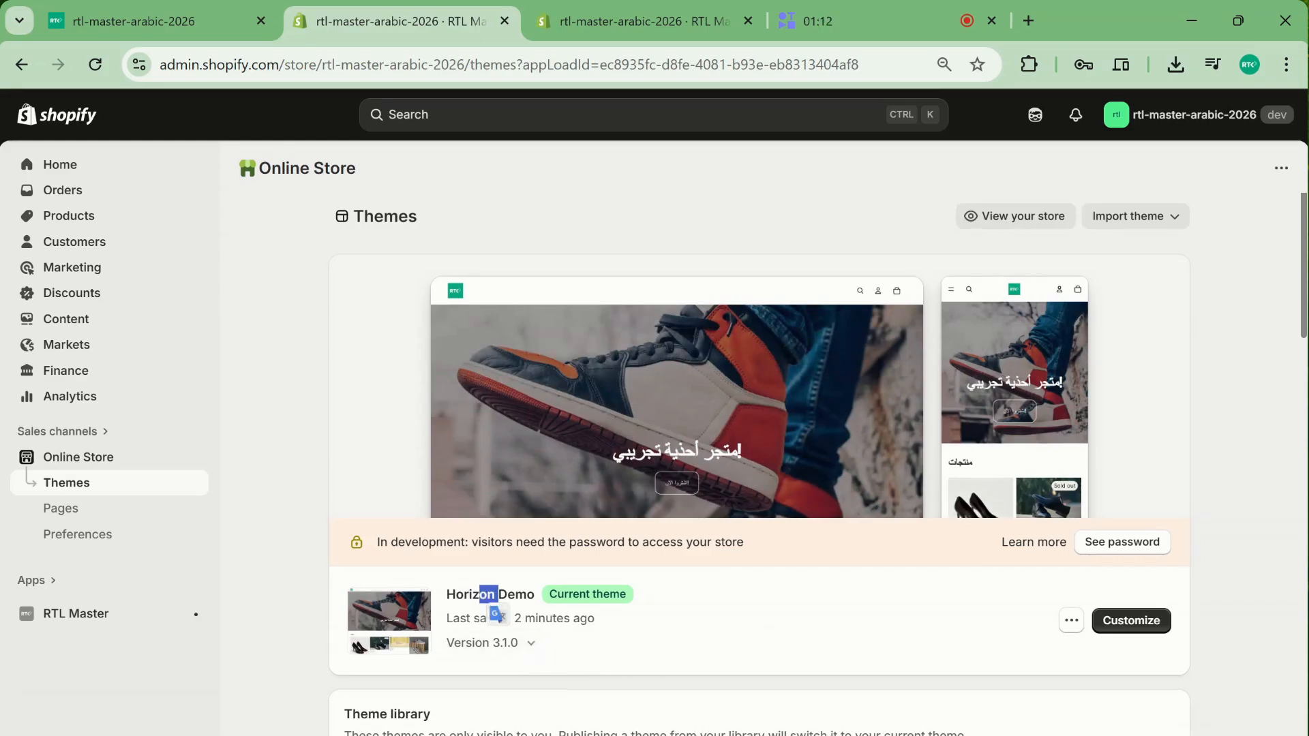
left_click(498, 596)
left_click(525, 644)
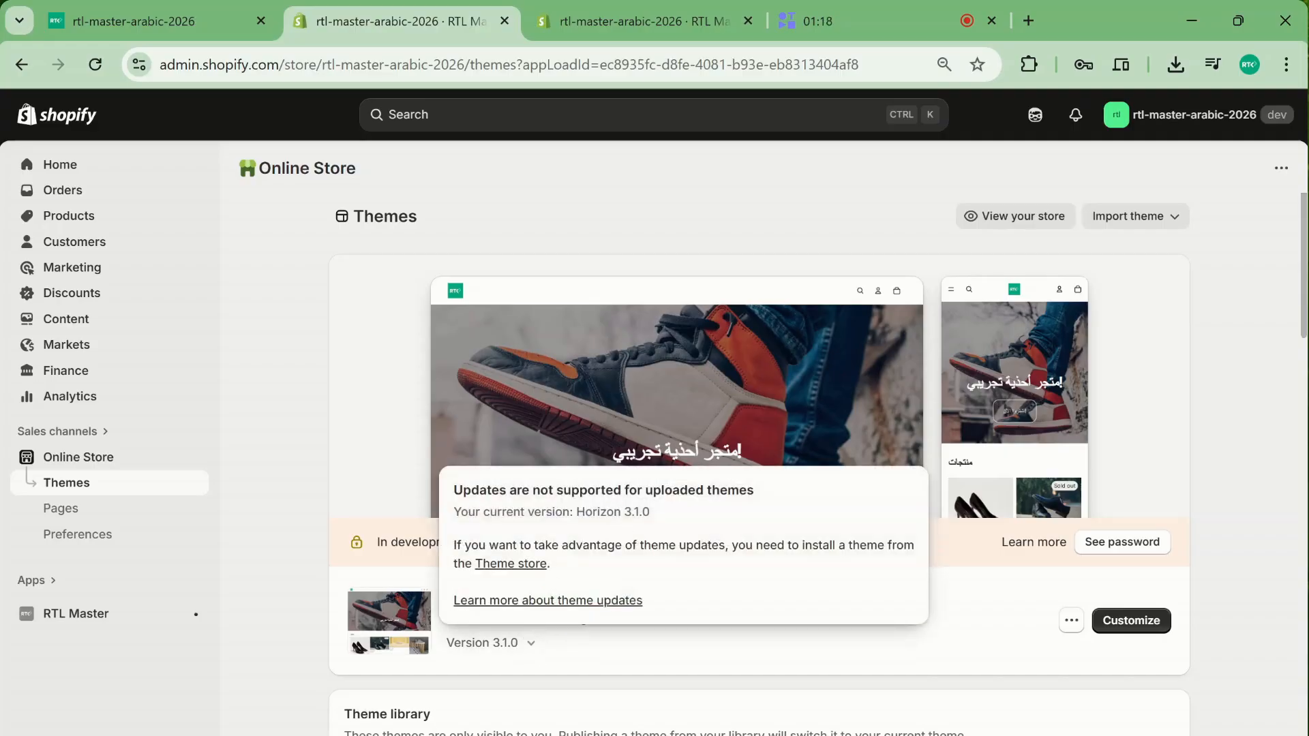
double_click(600, 513)
left_click(596, 639)
Save the RTL settings with Horizon as the published theme and return to the app's setup guide.
left_click(603, 10)
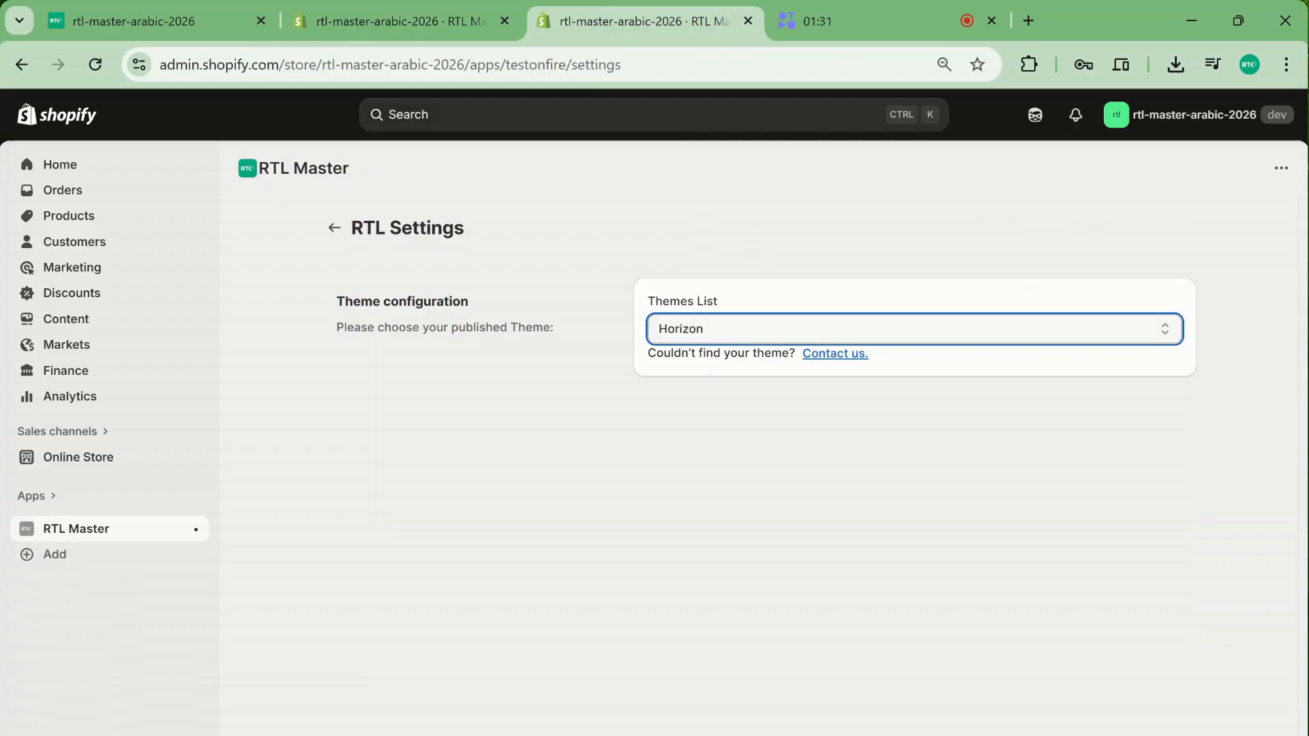
left_click(923, 114)
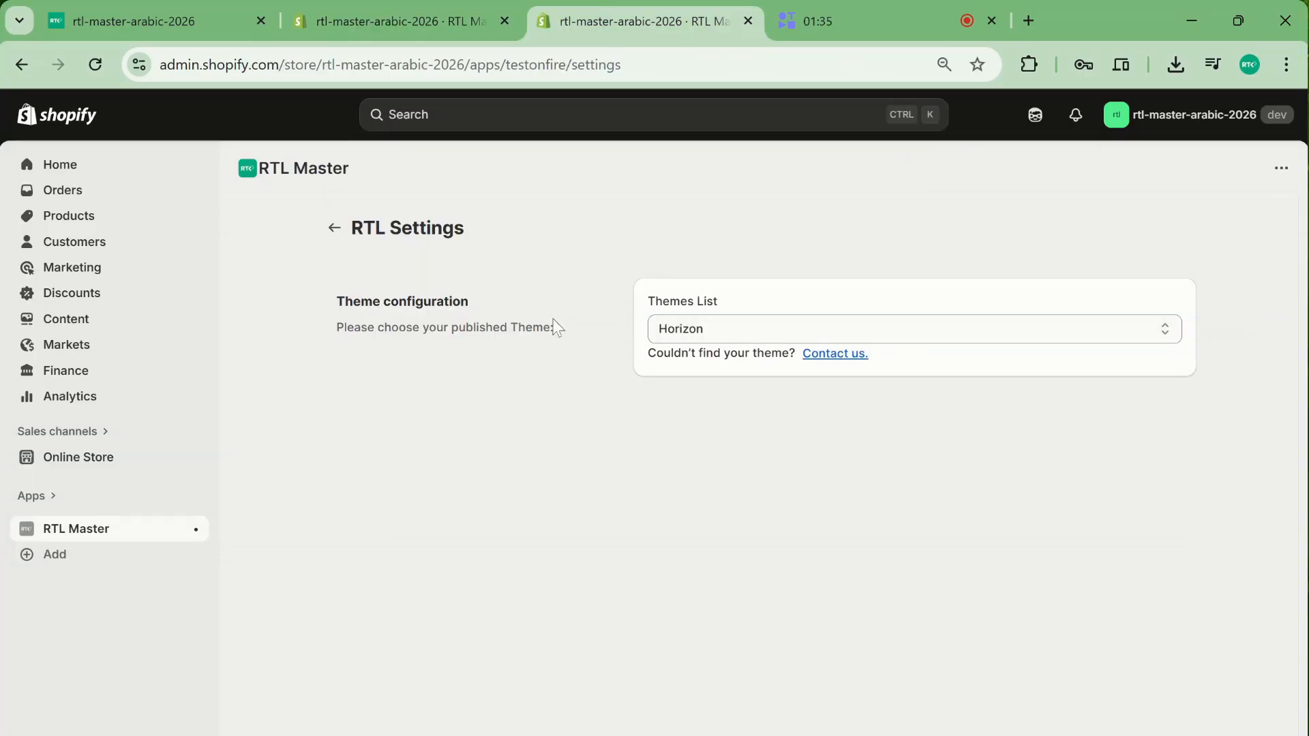
left_click(337, 233)
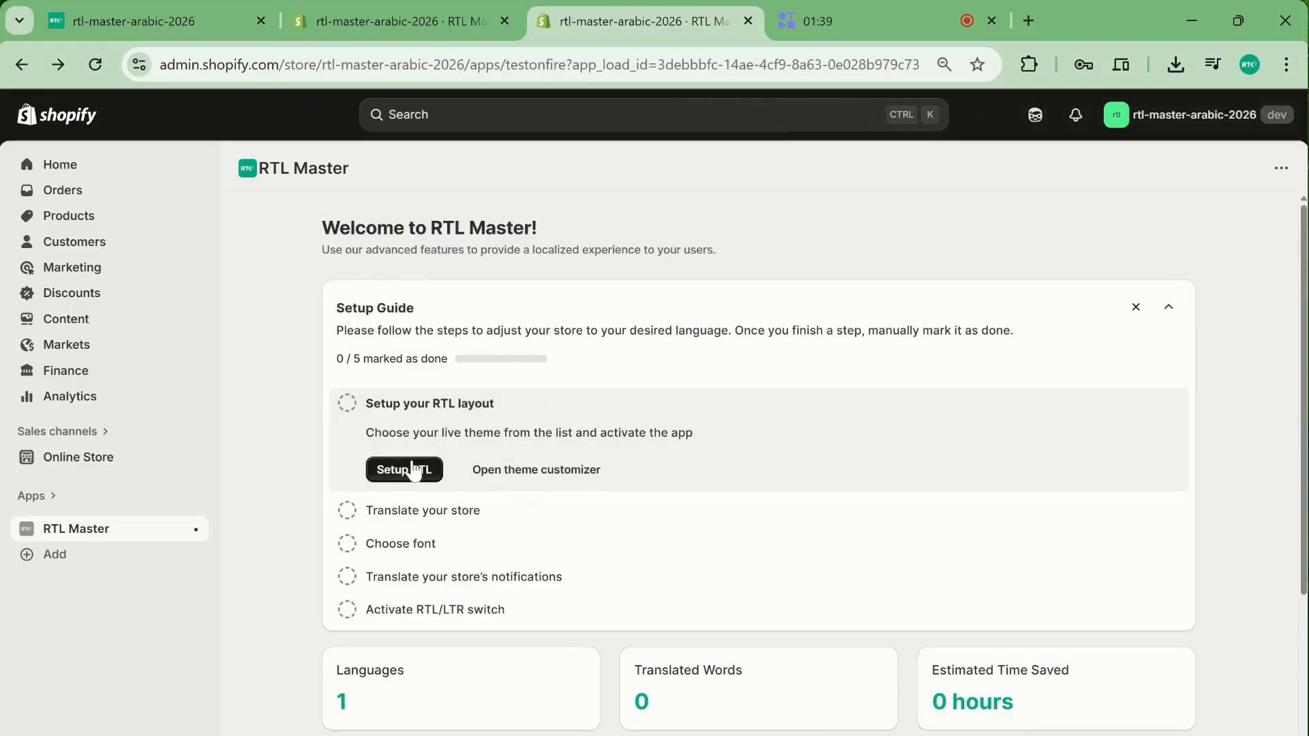
Open the theme customizer from the setup guide and save the theme with the RTL Master app embed enabled.
left_click(517, 476)
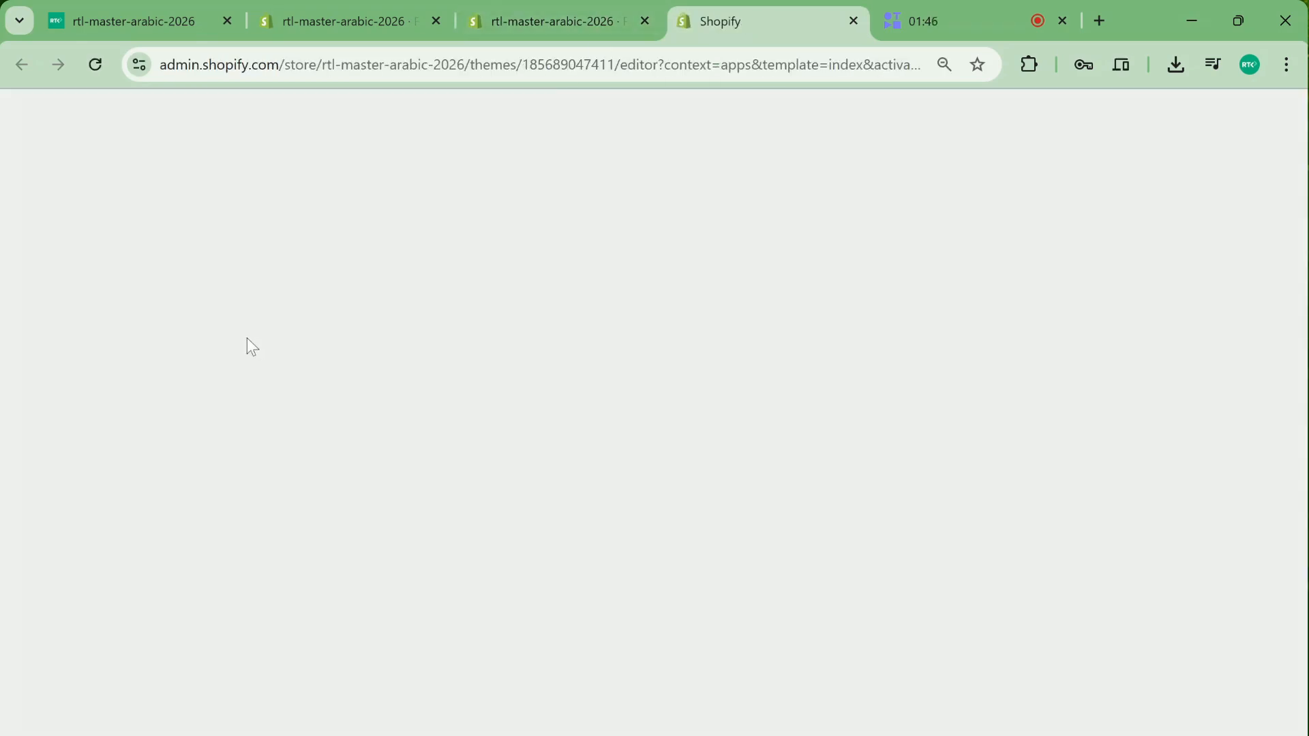
left_click(571, 14)
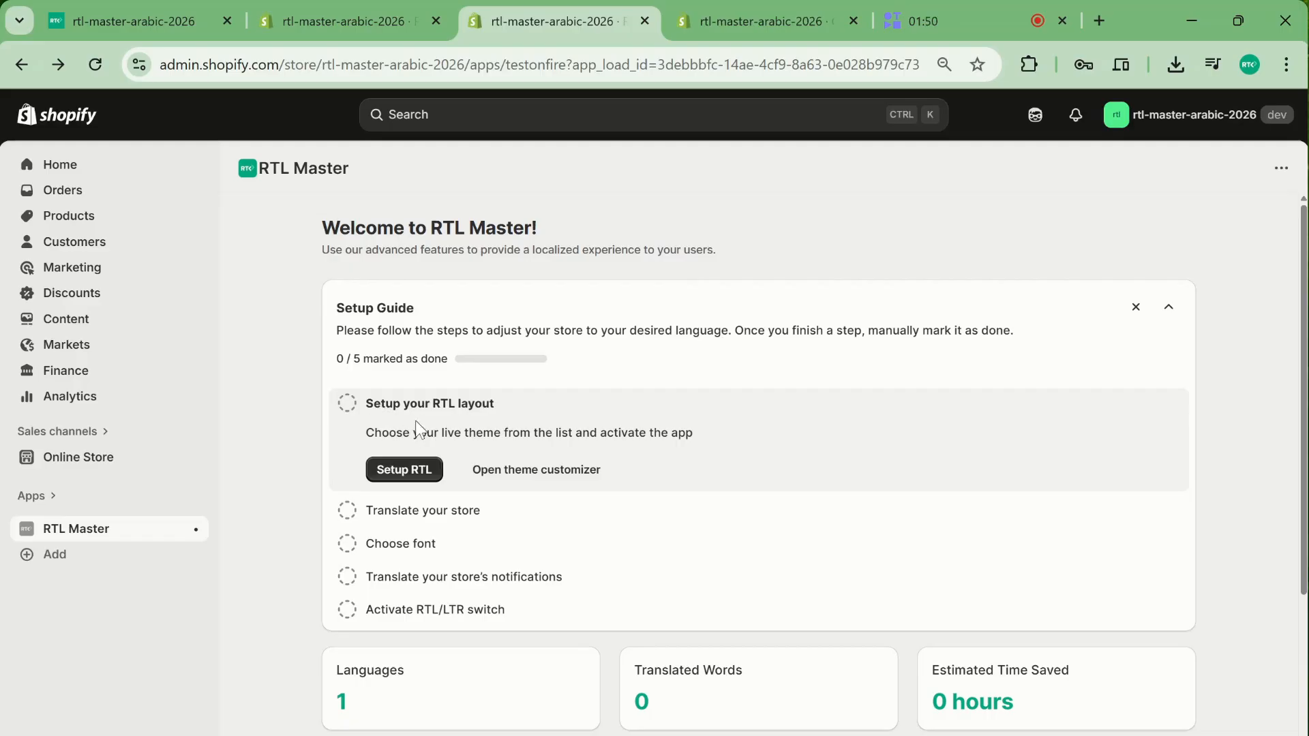
left_click(722, 7)
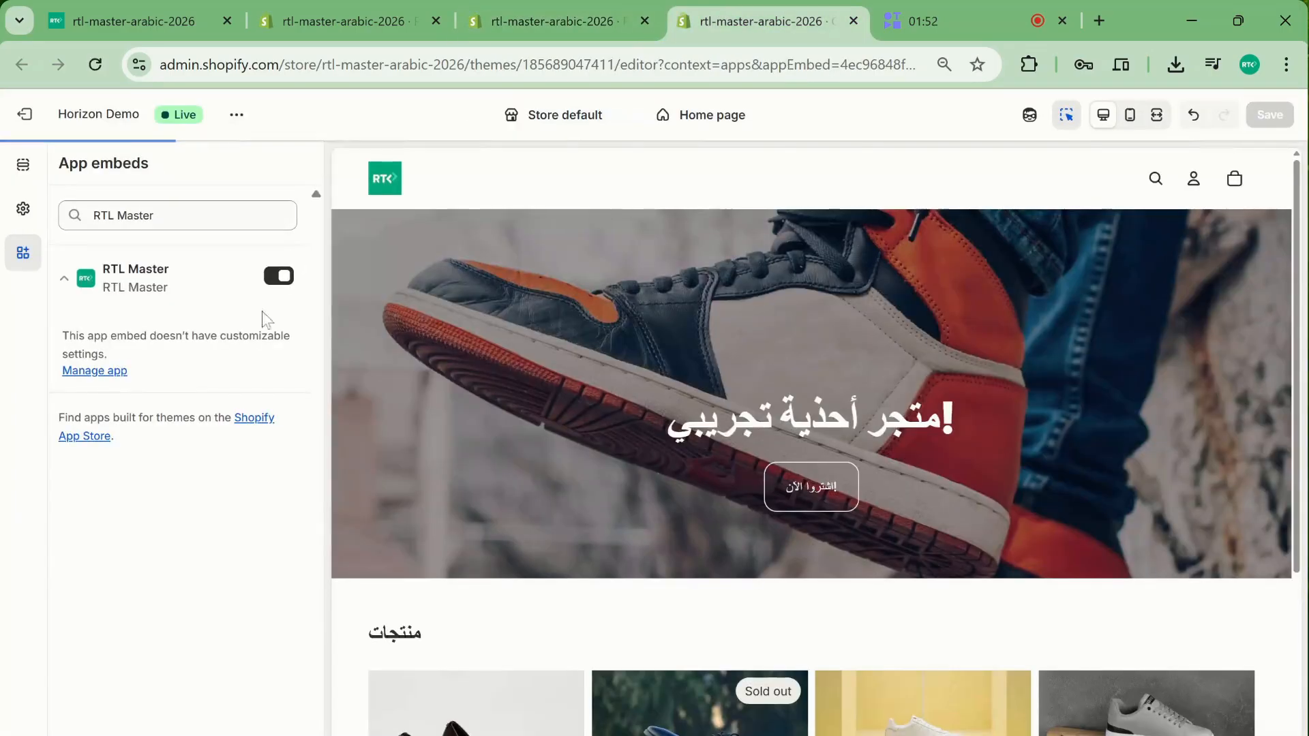
key("ctrl+shift+Tab")
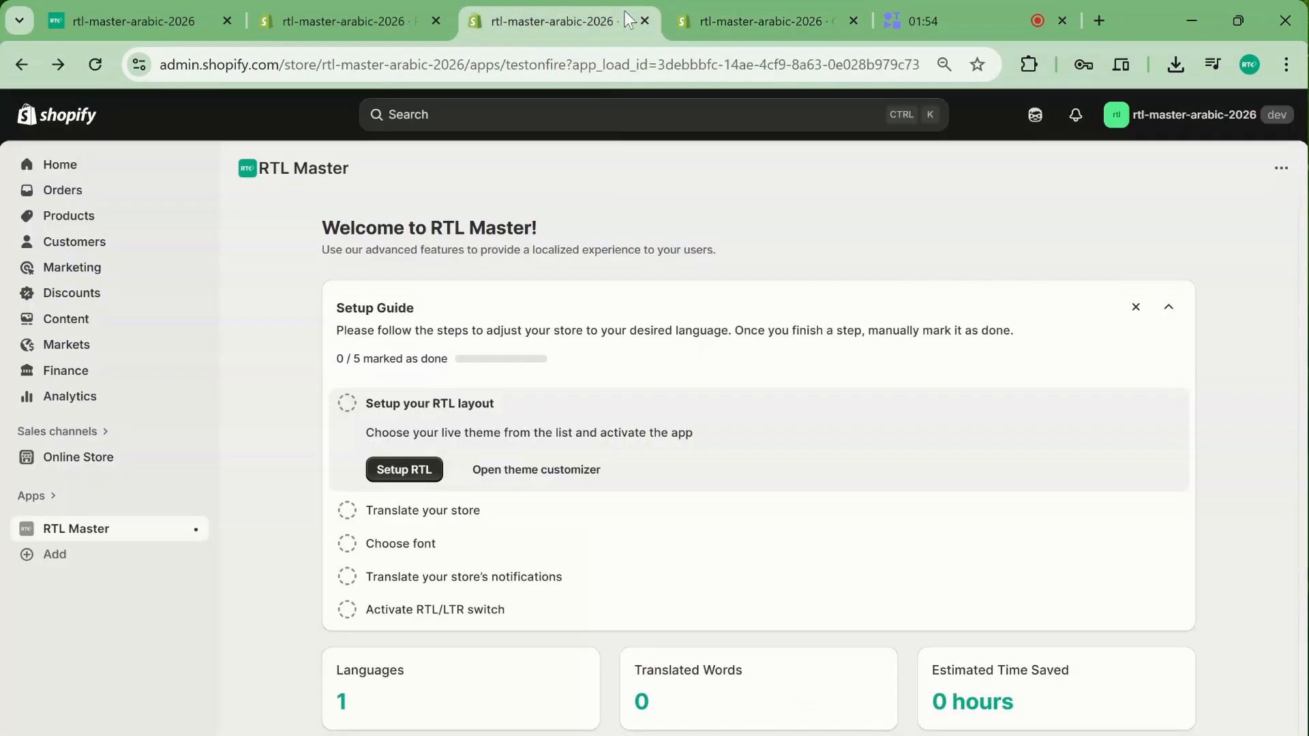
left_click(709, 28)
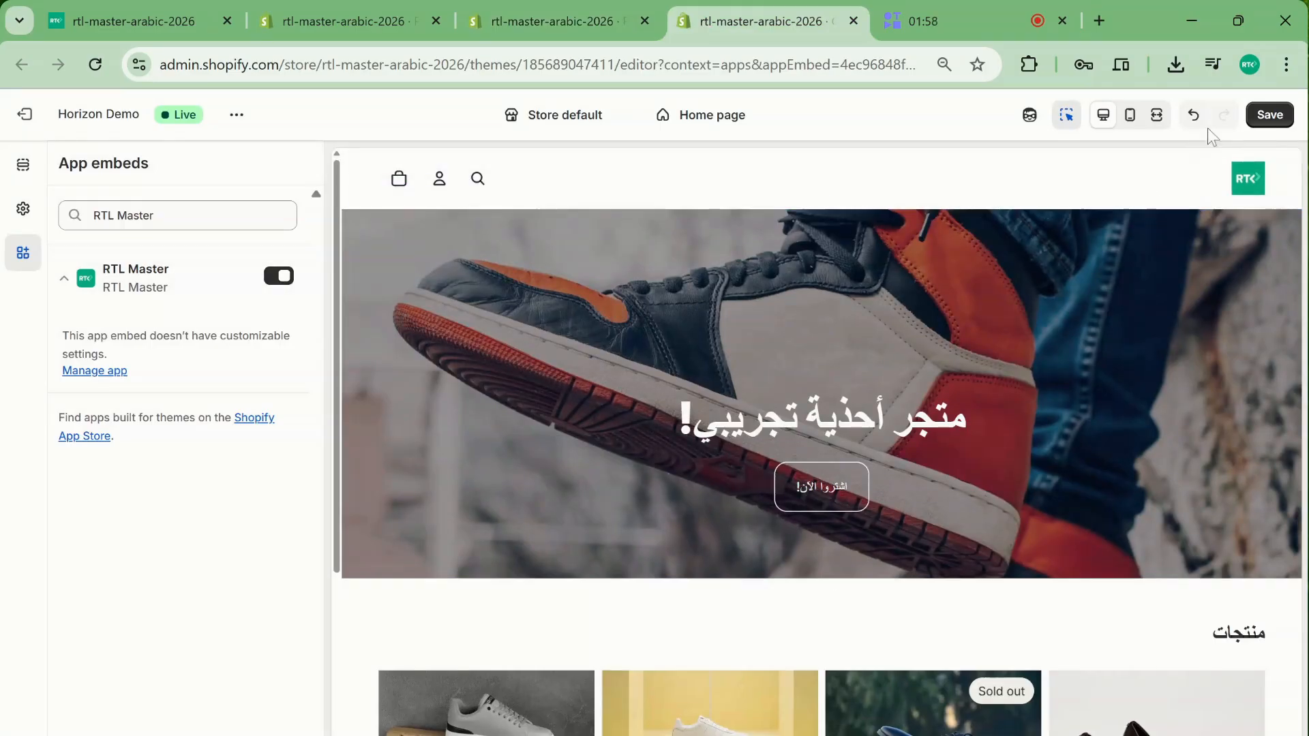
left_click(1270, 114)
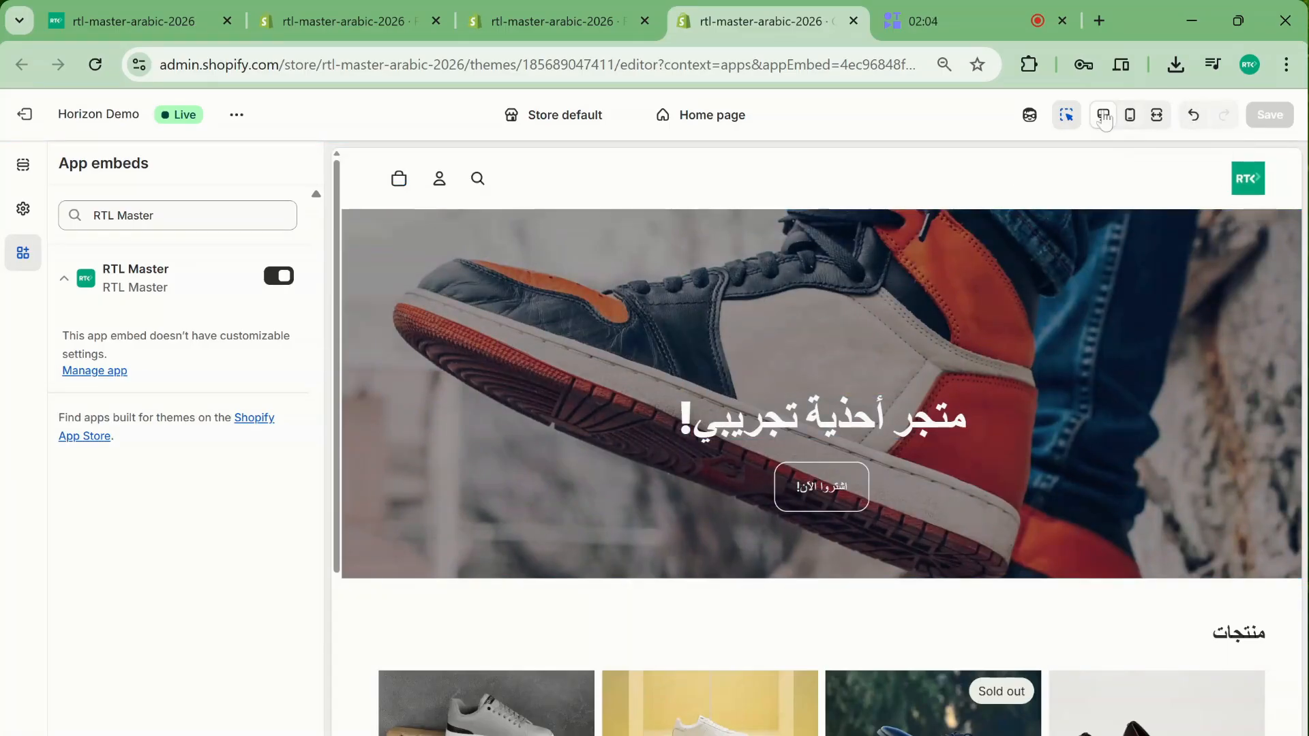
Turn off the preview inspector and look over the home page layout in the theme customizer.
left_click(1067, 114)
scroll(772, 244, "down", 5)
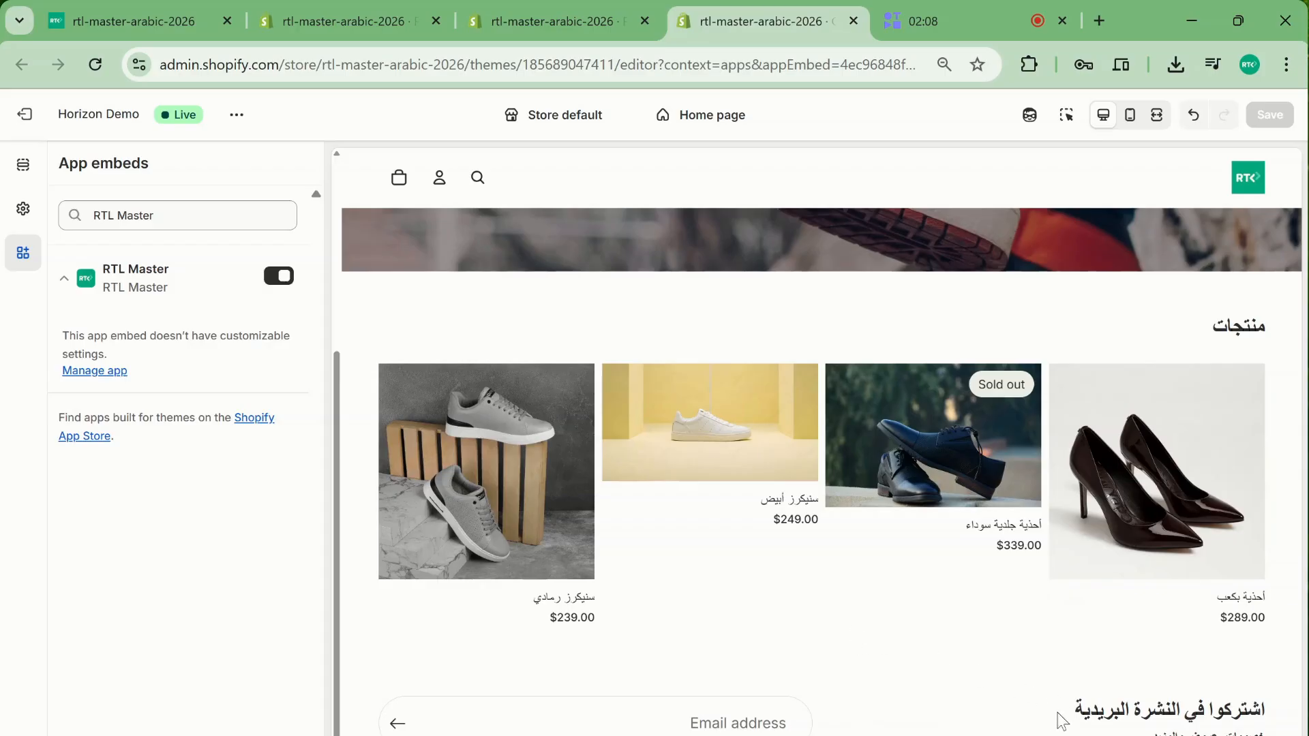
scroll(789, 430, "up", 5)
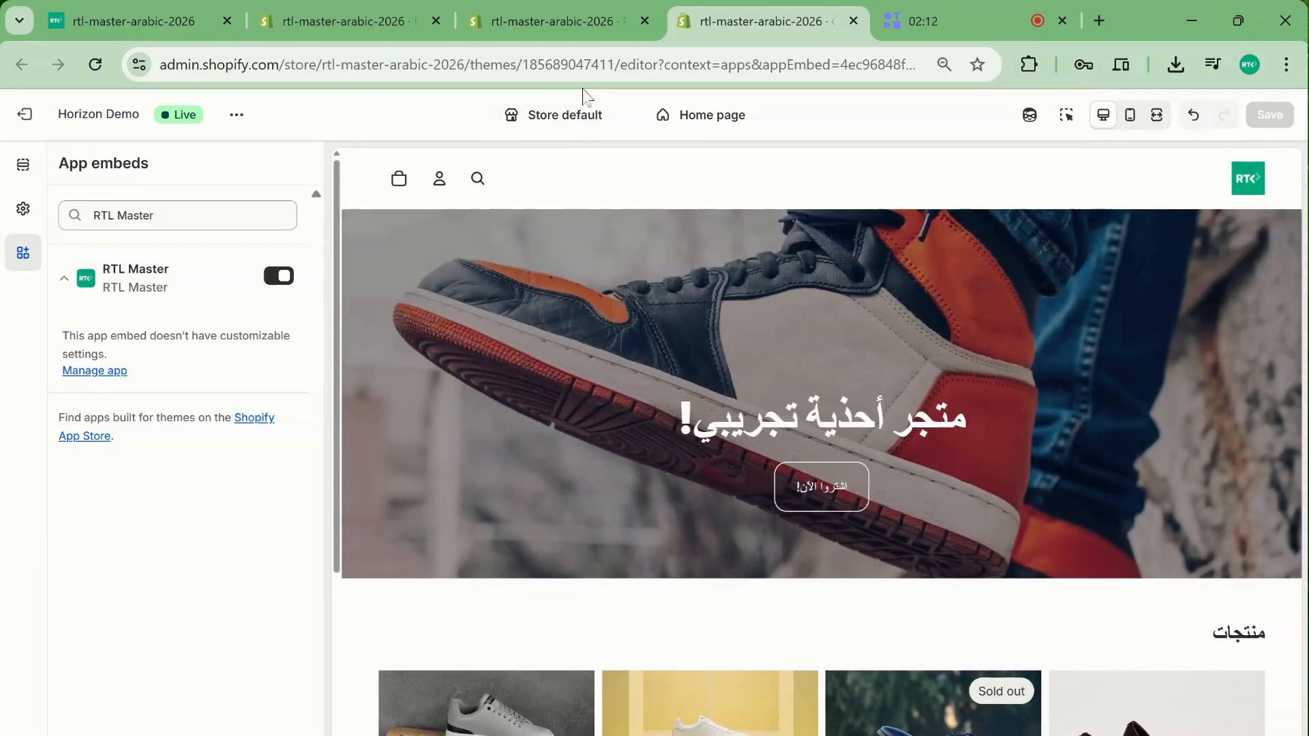
Mark "Setup your RTL layout" as done in the RTL Master setup guide and expand "Translate your store".
left_click(529, 19)
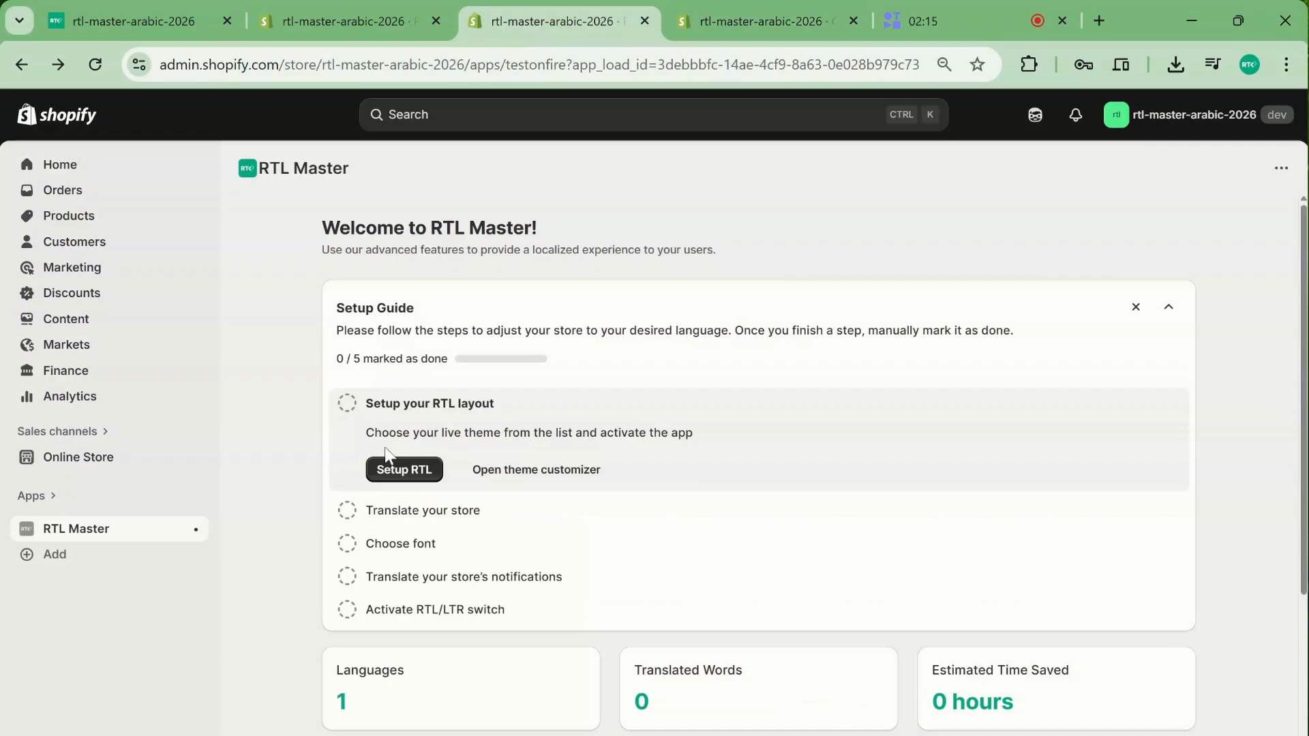
left_click(347, 403)
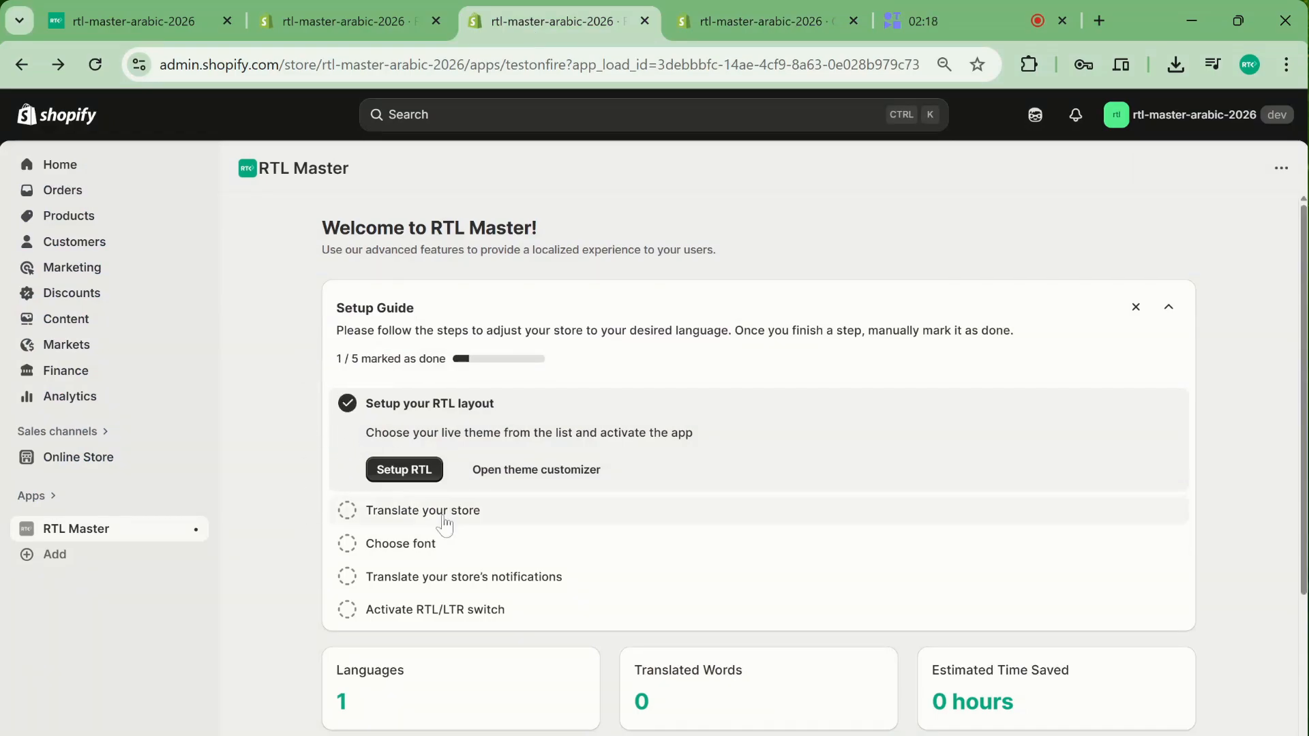
left_click(445, 517)
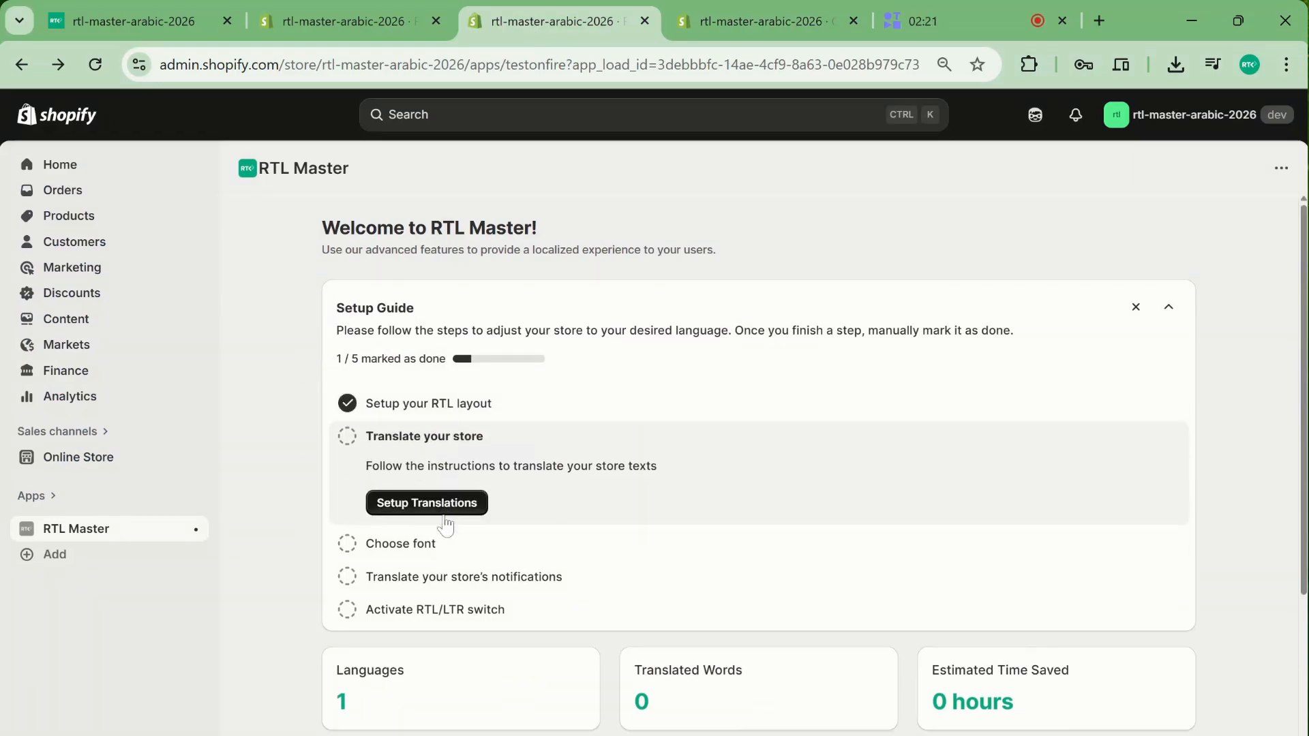
Examine the texts of the home page and the store's search window in the theme customizer preview.
left_click(759, 17)
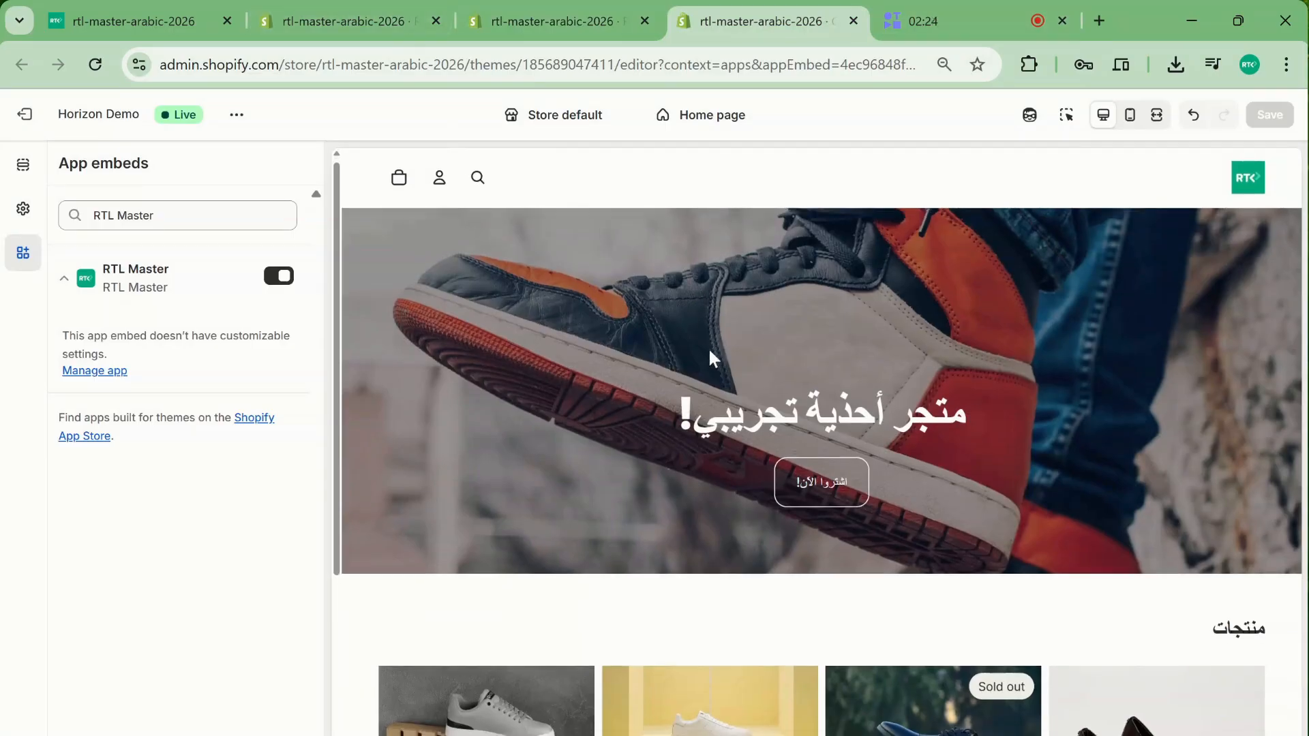
scroll(750, 355, "down", 5)
scroll(886, 423, "up", 5)
scroll(676, 730, "down", 5)
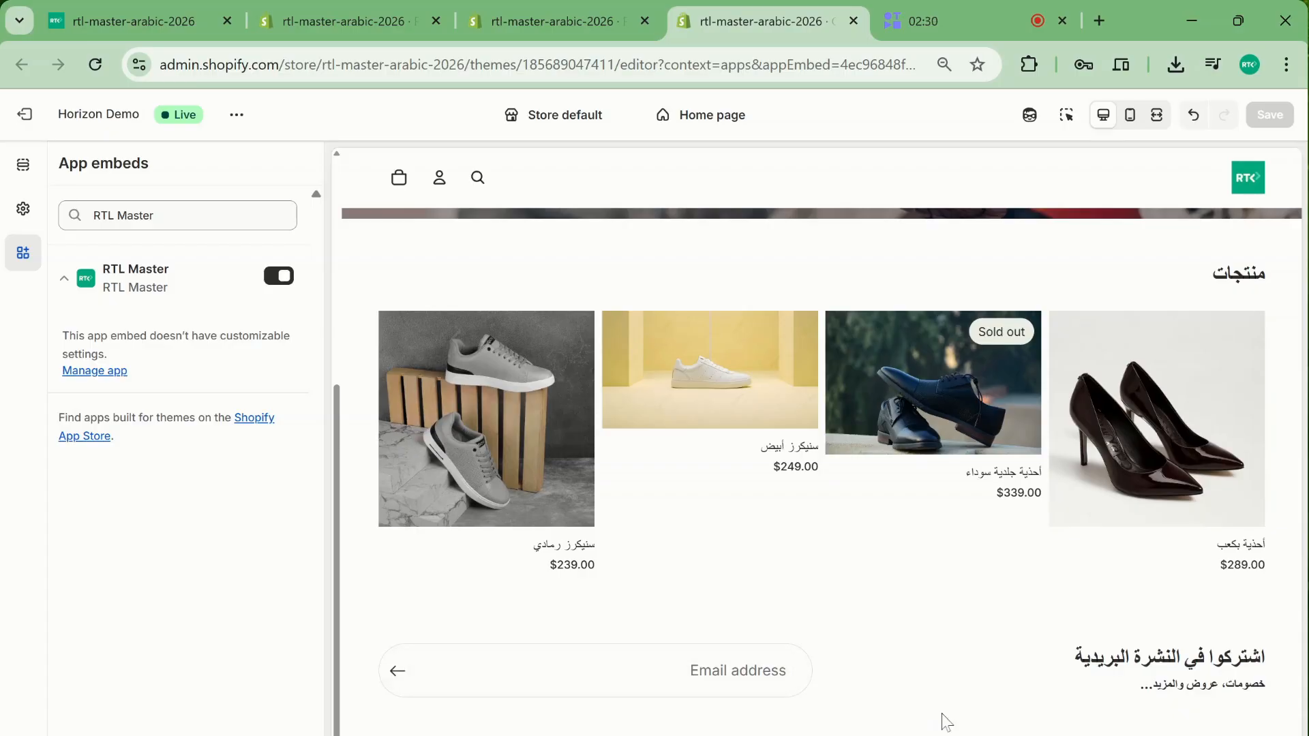
scroll(786, 608, "up", 5)
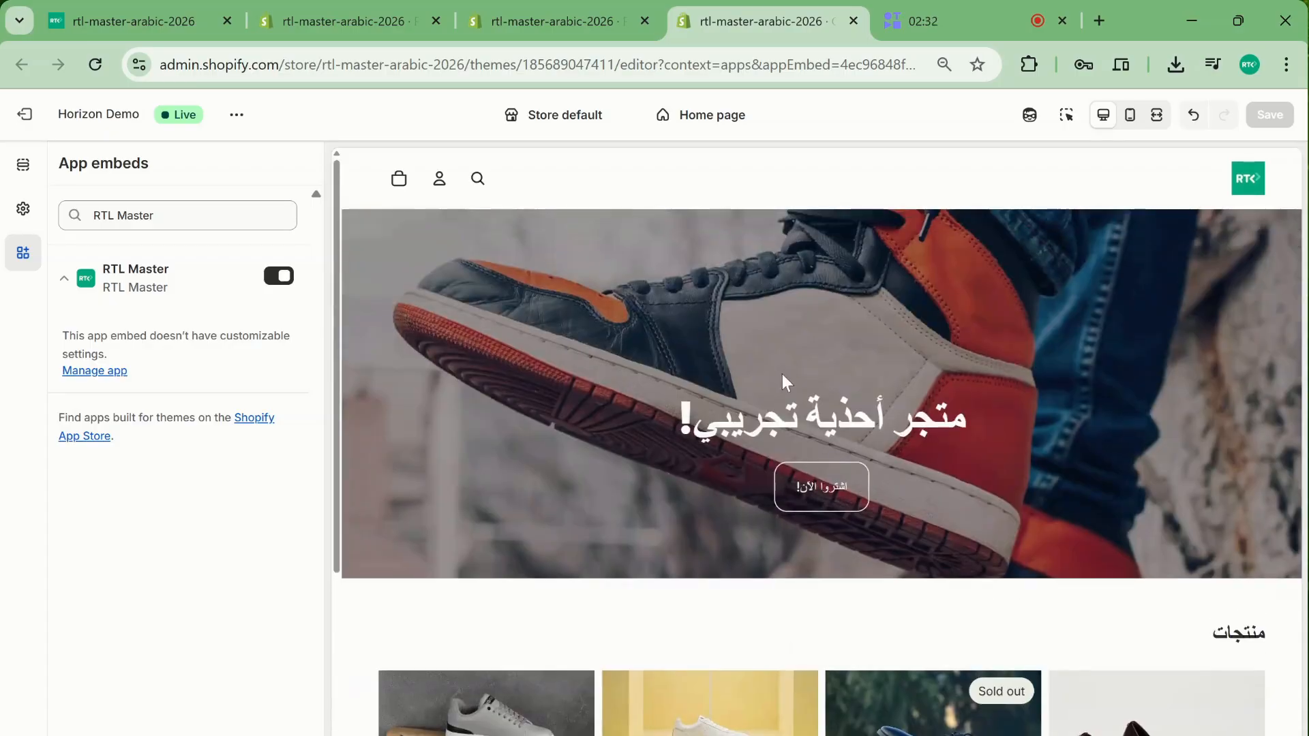
left_click(476, 179)
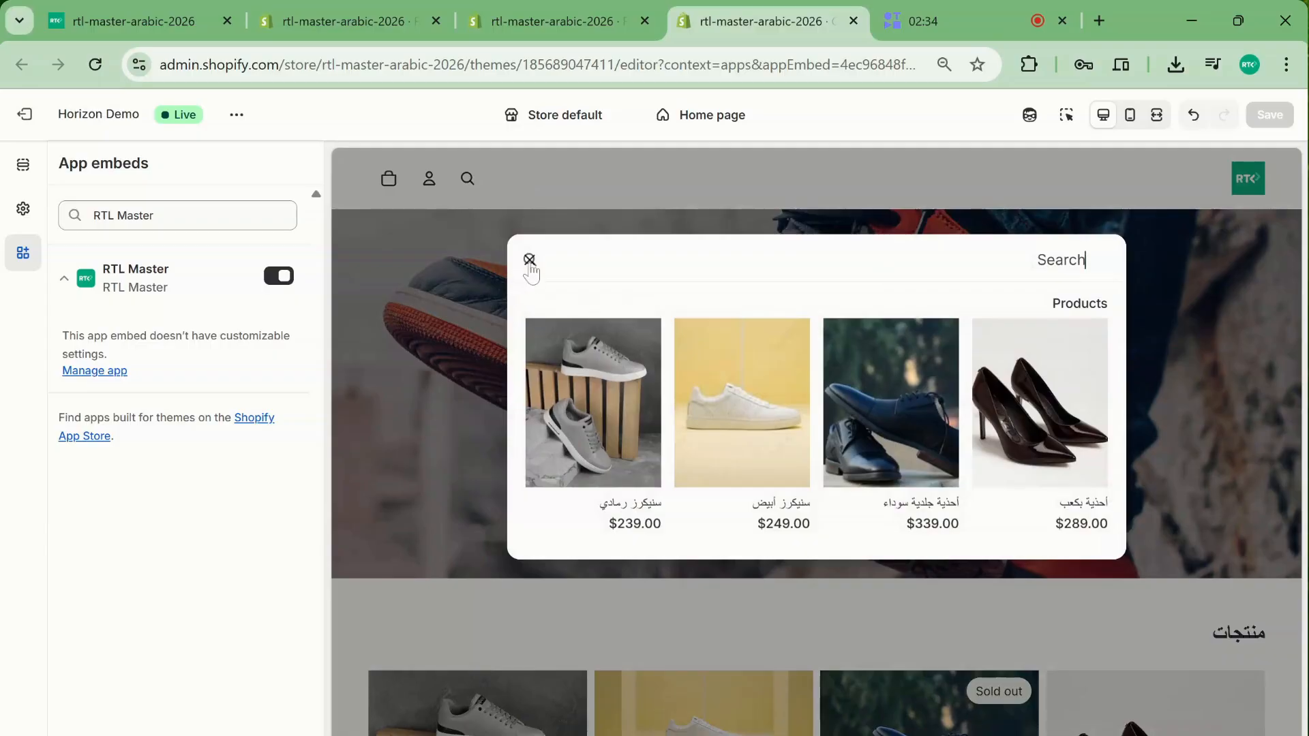
key("Escape")
scroll(769, 320, "down", 5)
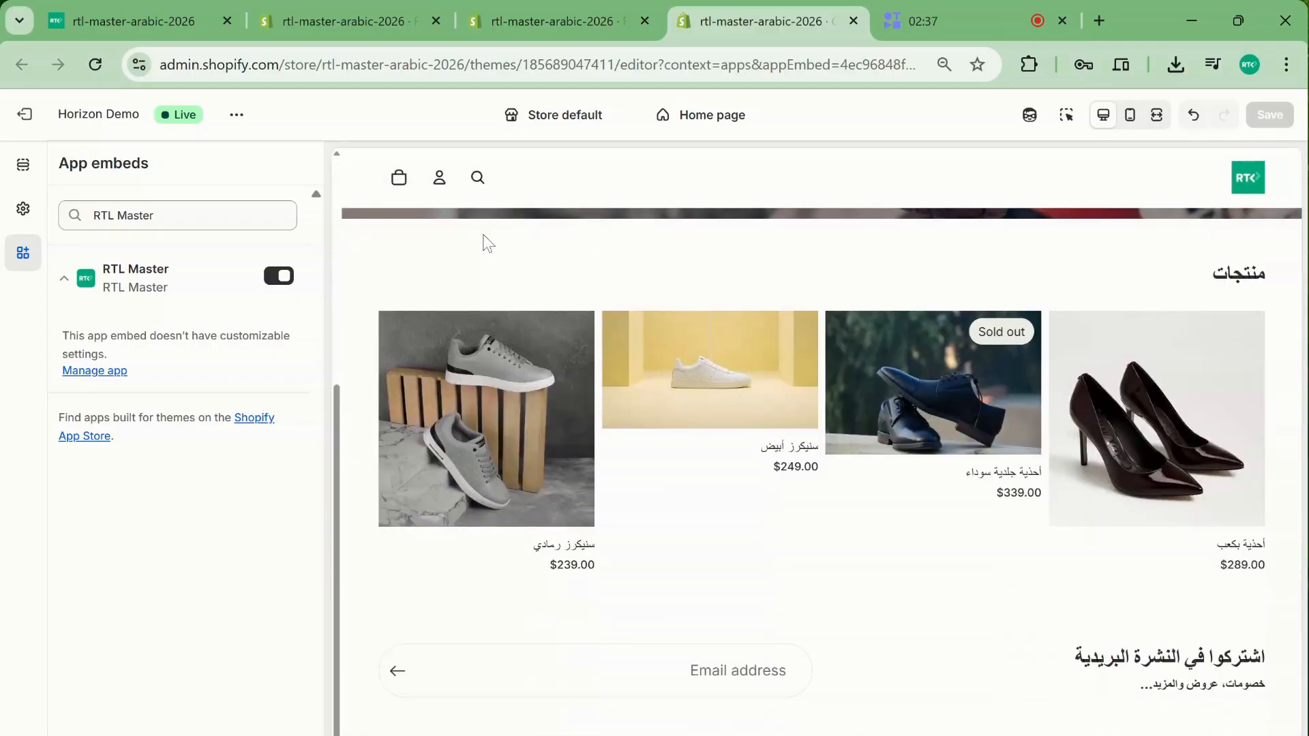
Open the translation setup in RTL Master and save it with Arabic as the language and Horizon as the theme.
left_click(542, 9)
left_click(409, 508)
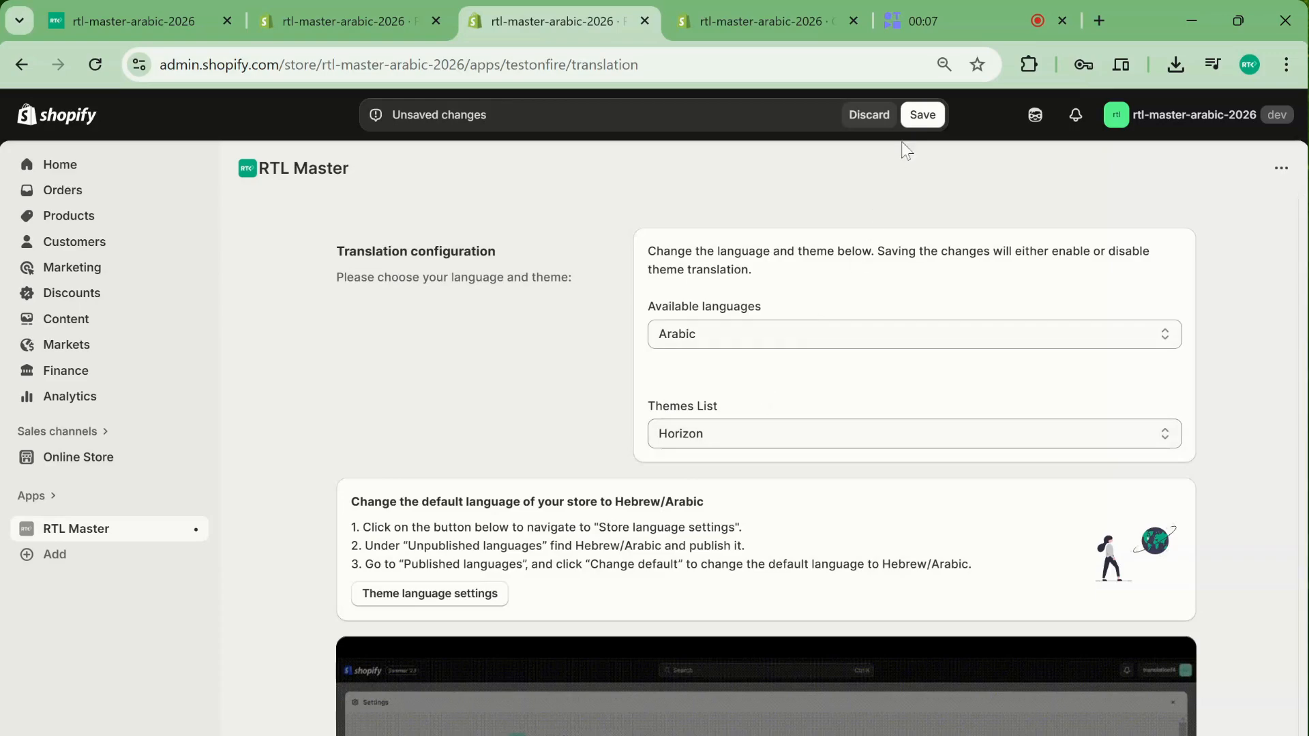
left_click(921, 116)
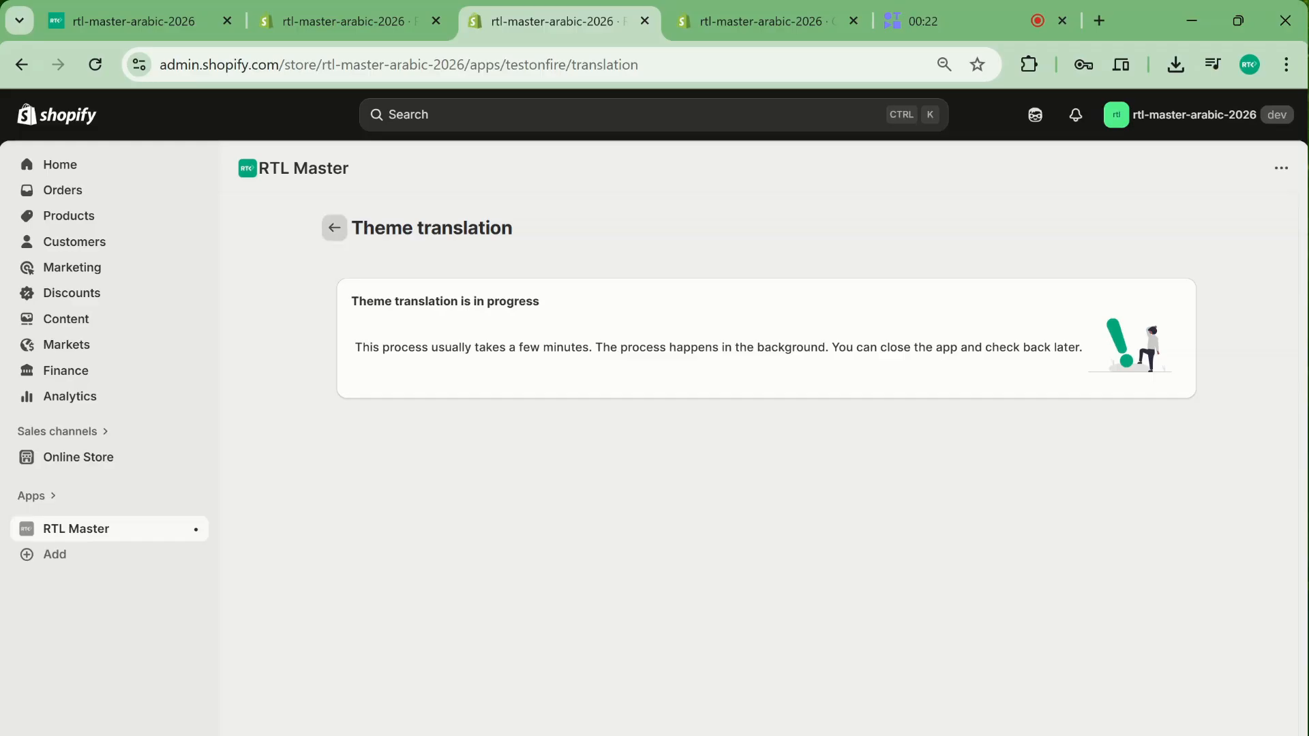
Leave the translation progress notice and open the store's theme language settings from RTL Master's translation page.
left_click(334, 228)
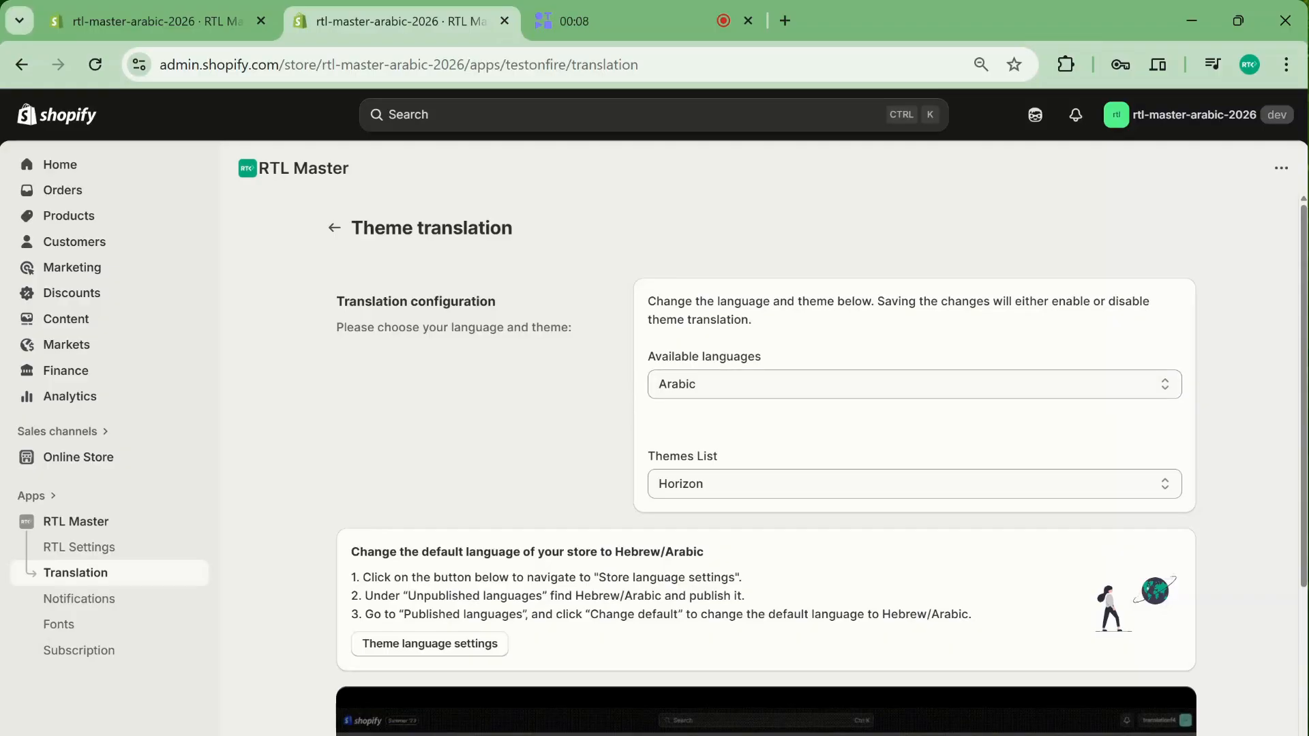
scroll(764, 470, "down", 5)
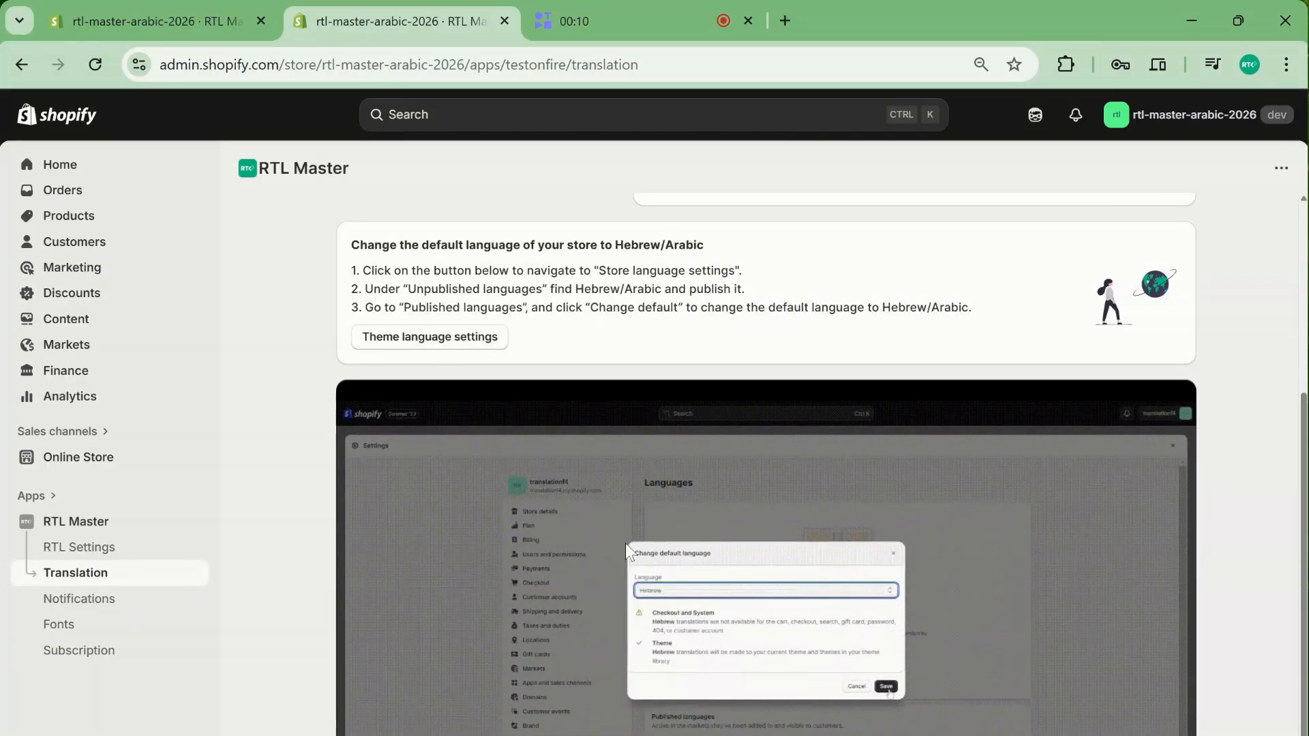
scroll(580, 506, "up", 2)
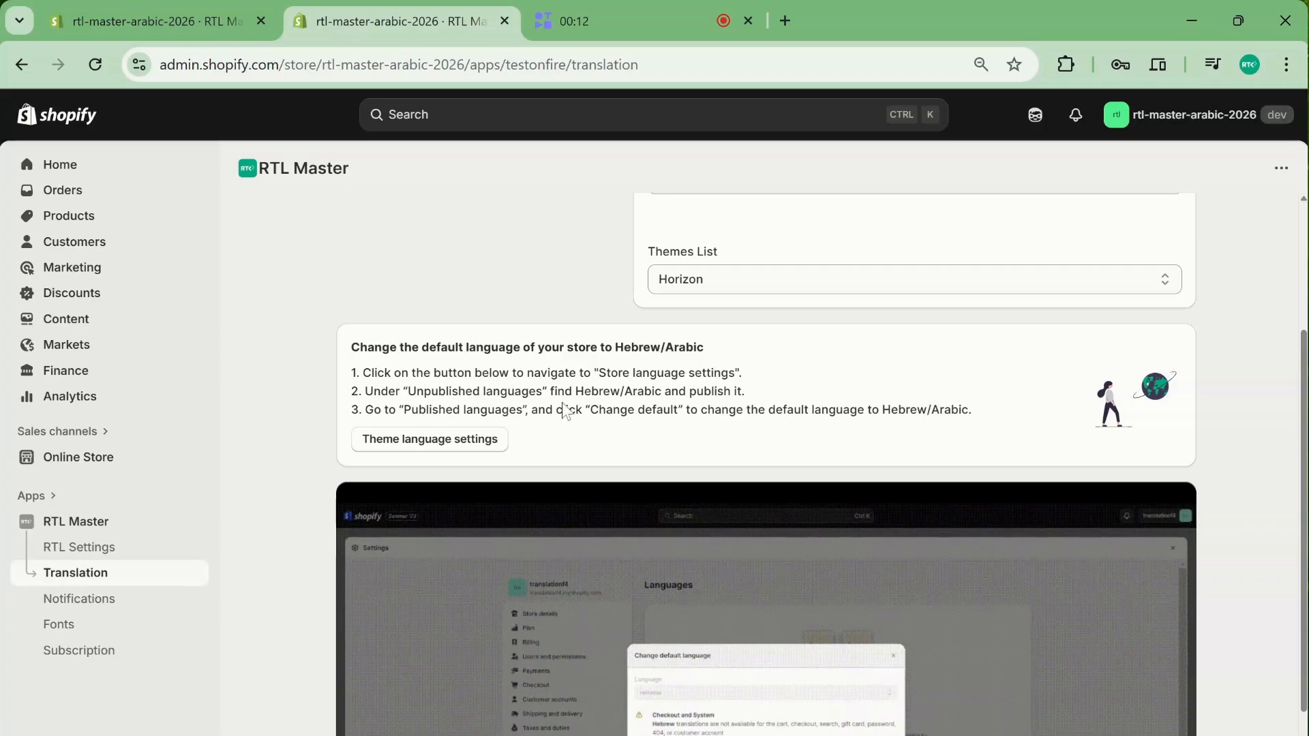
left_click(458, 452)
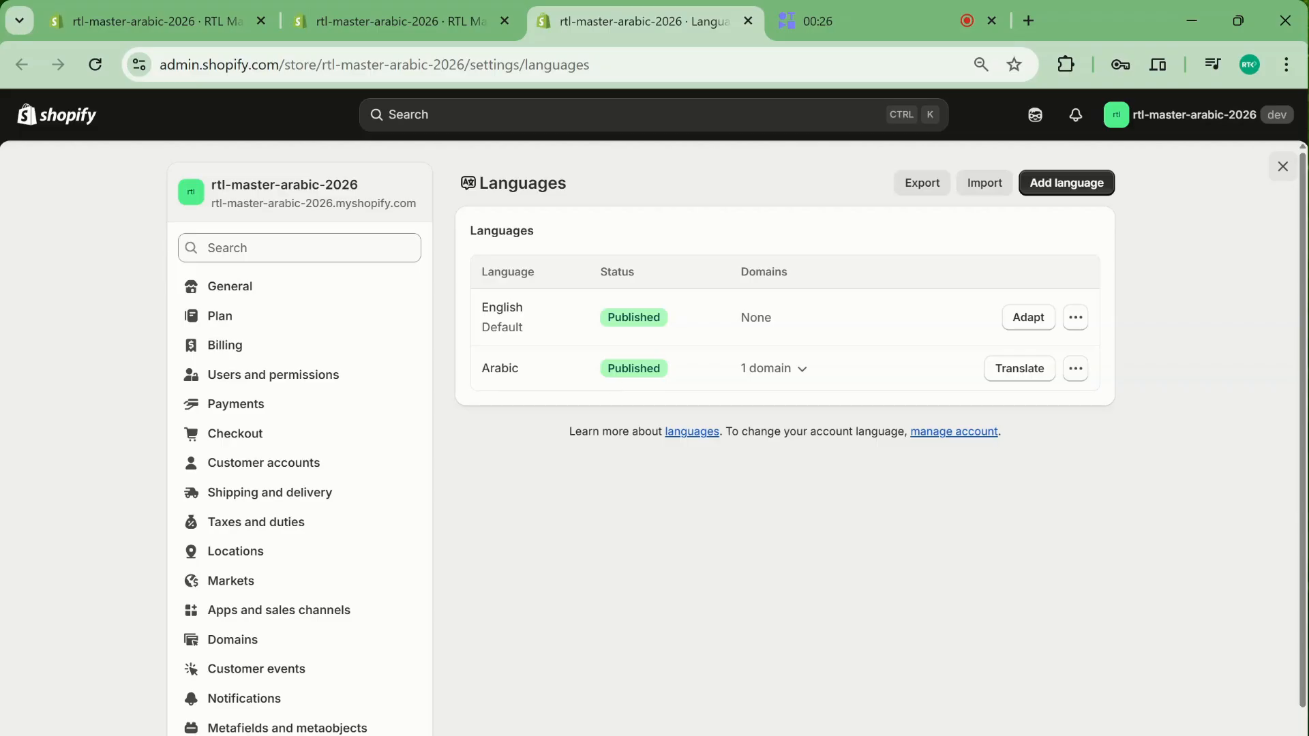
Open the domain assignment for Arabic and confirm it for the rtl-master-arabic-2026.myshopify.com domain.
left_click(1076, 368)
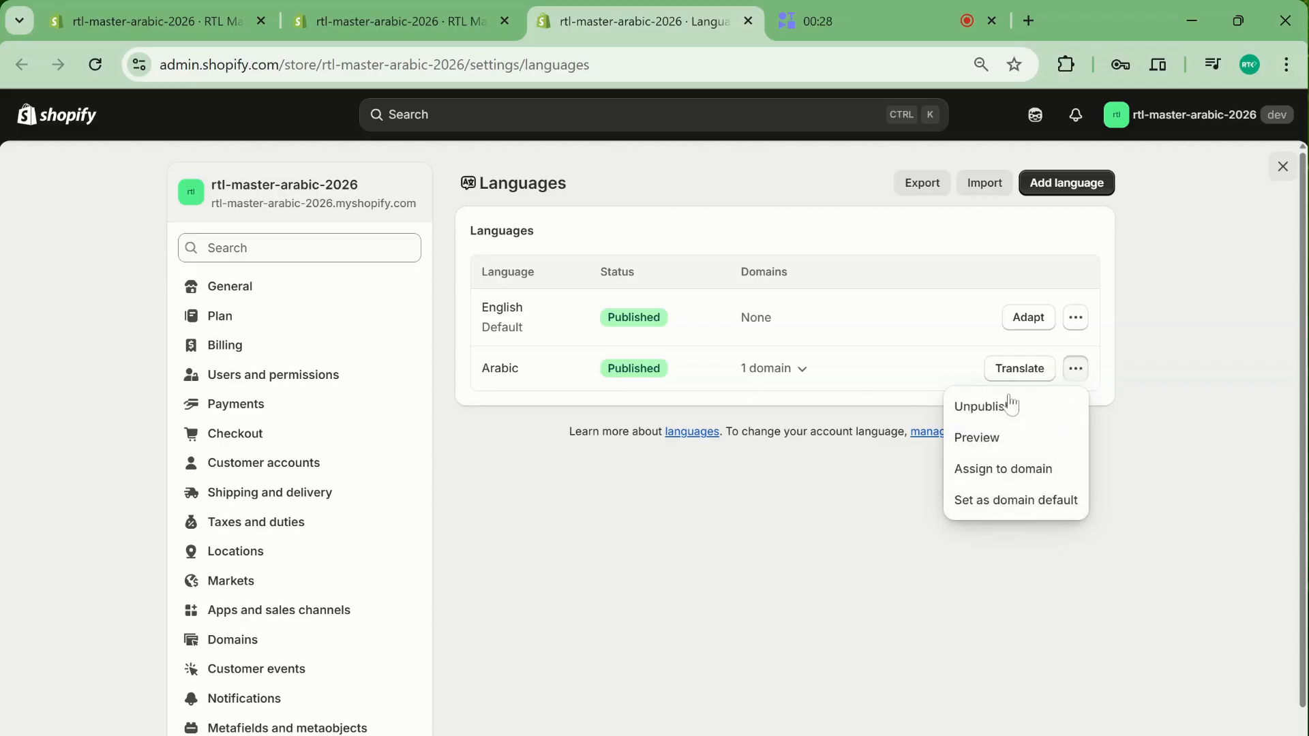
left_click(1044, 470)
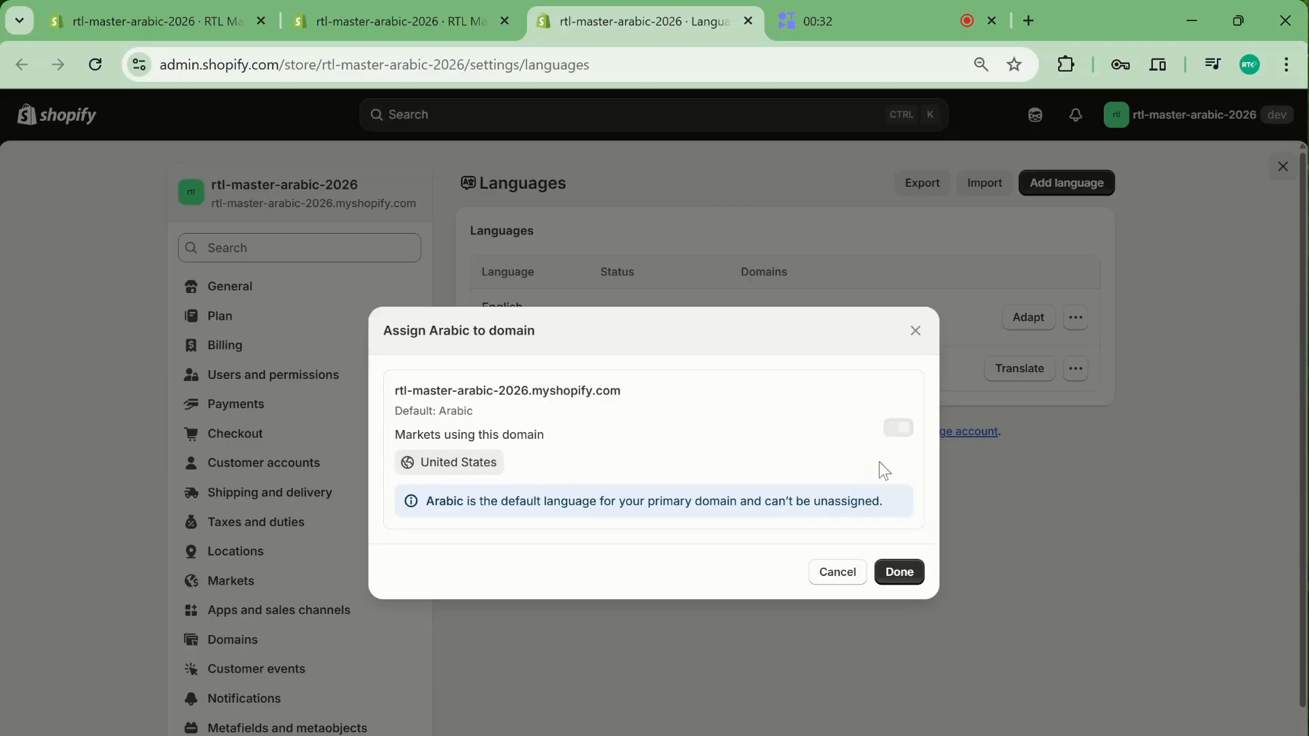
left_click(893, 574)
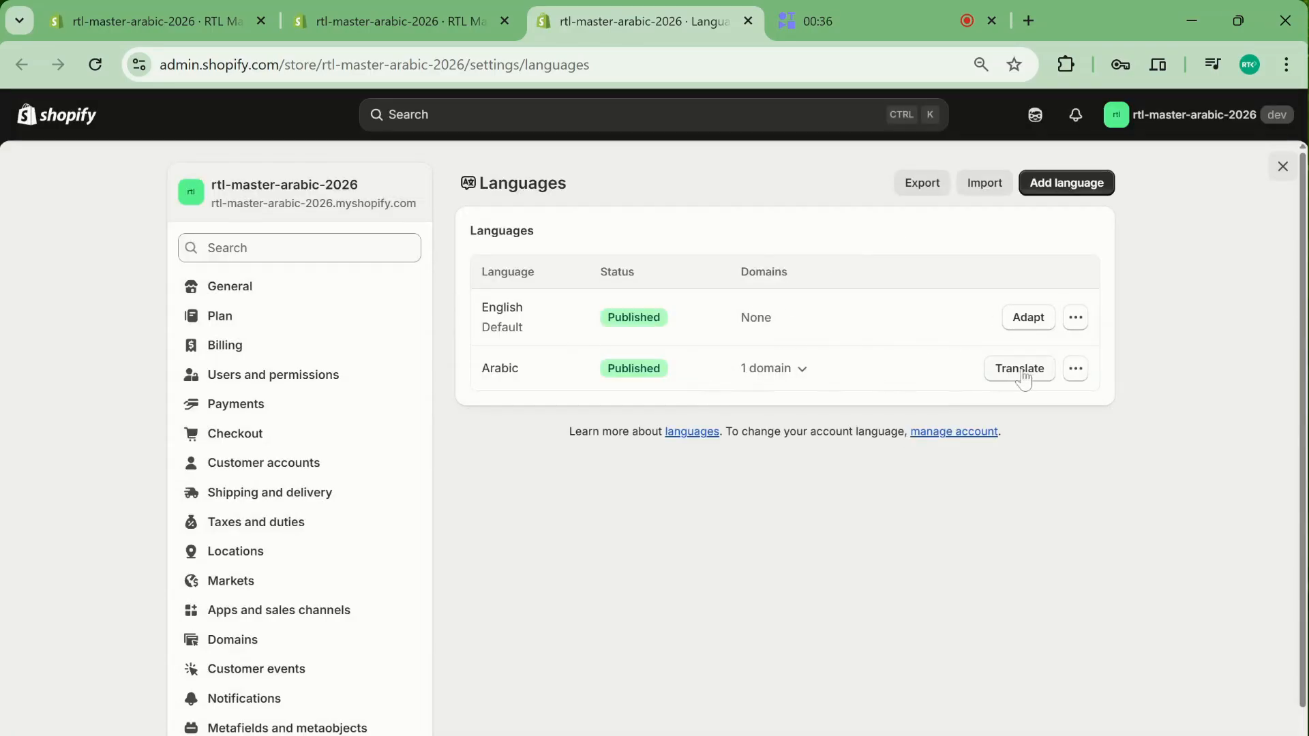
Examine the translated storefront's home page and the white sneaker's product page, and return to the home page.
left_click(731, 373)
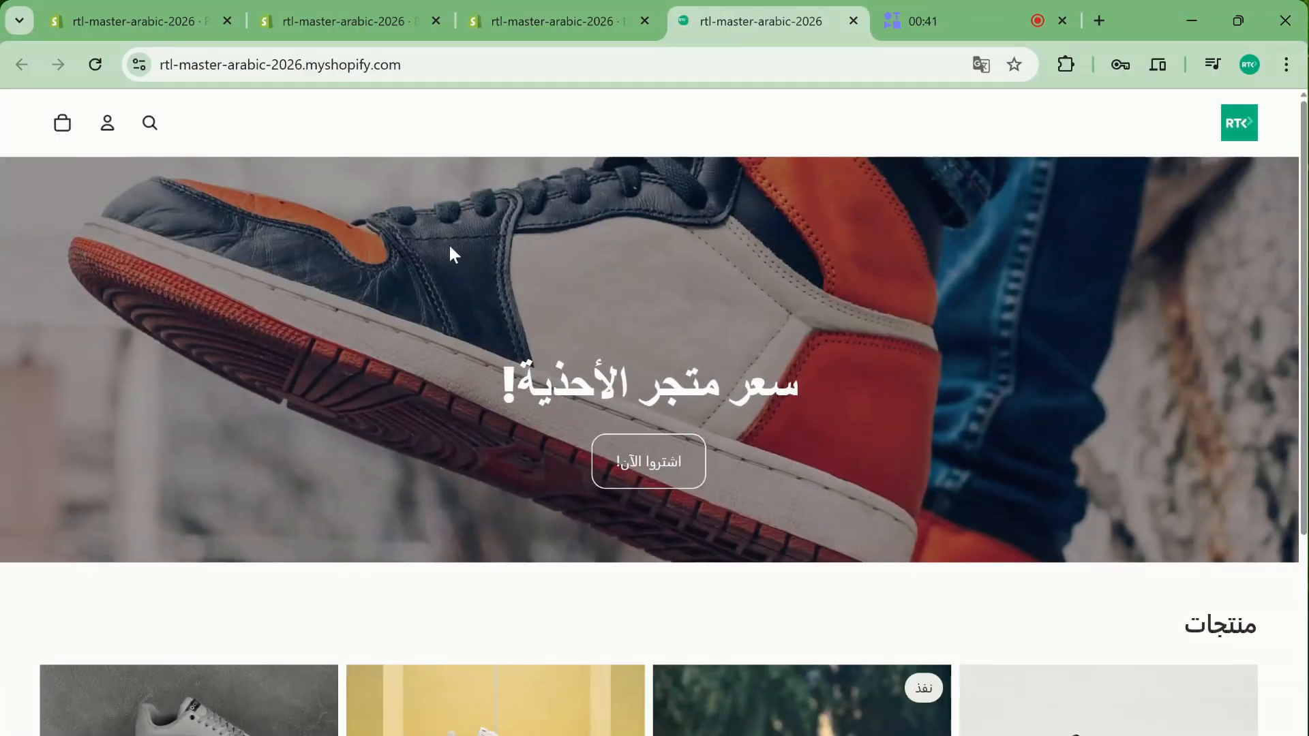
scroll(440, 335, "down", 6)
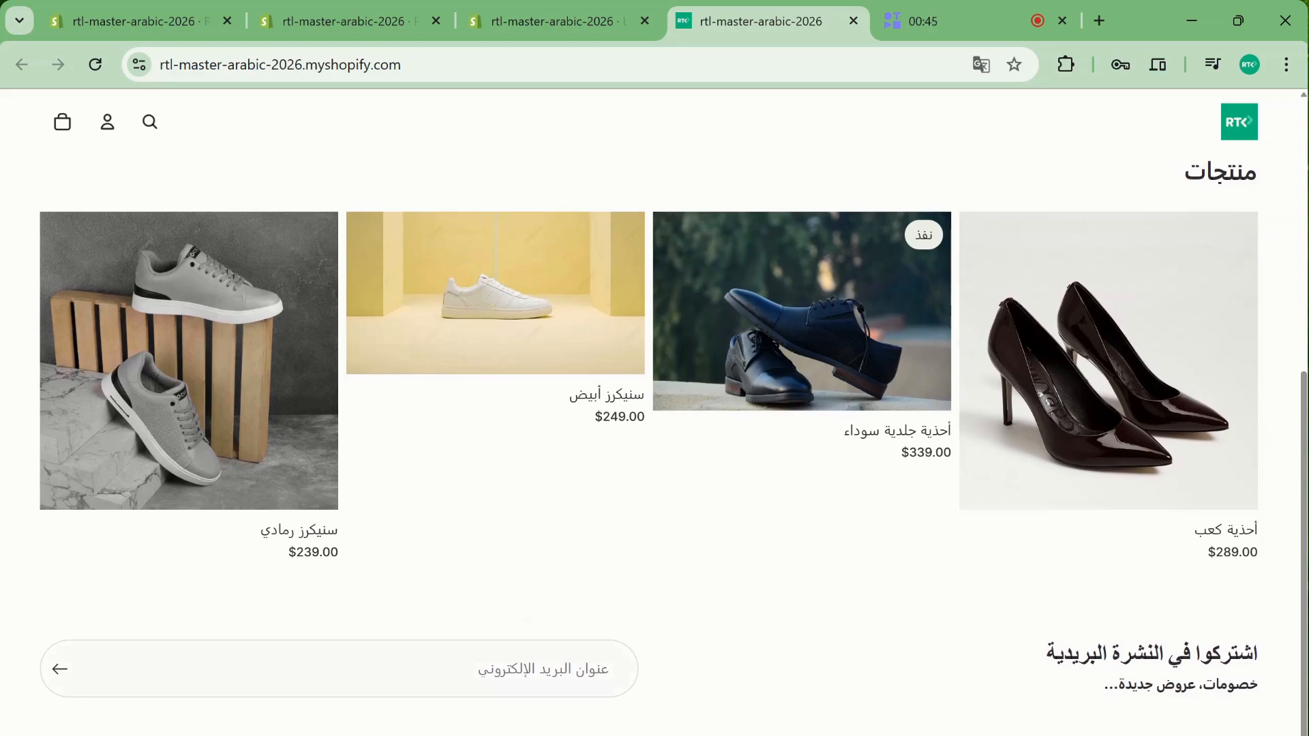
left_click(534, 322)
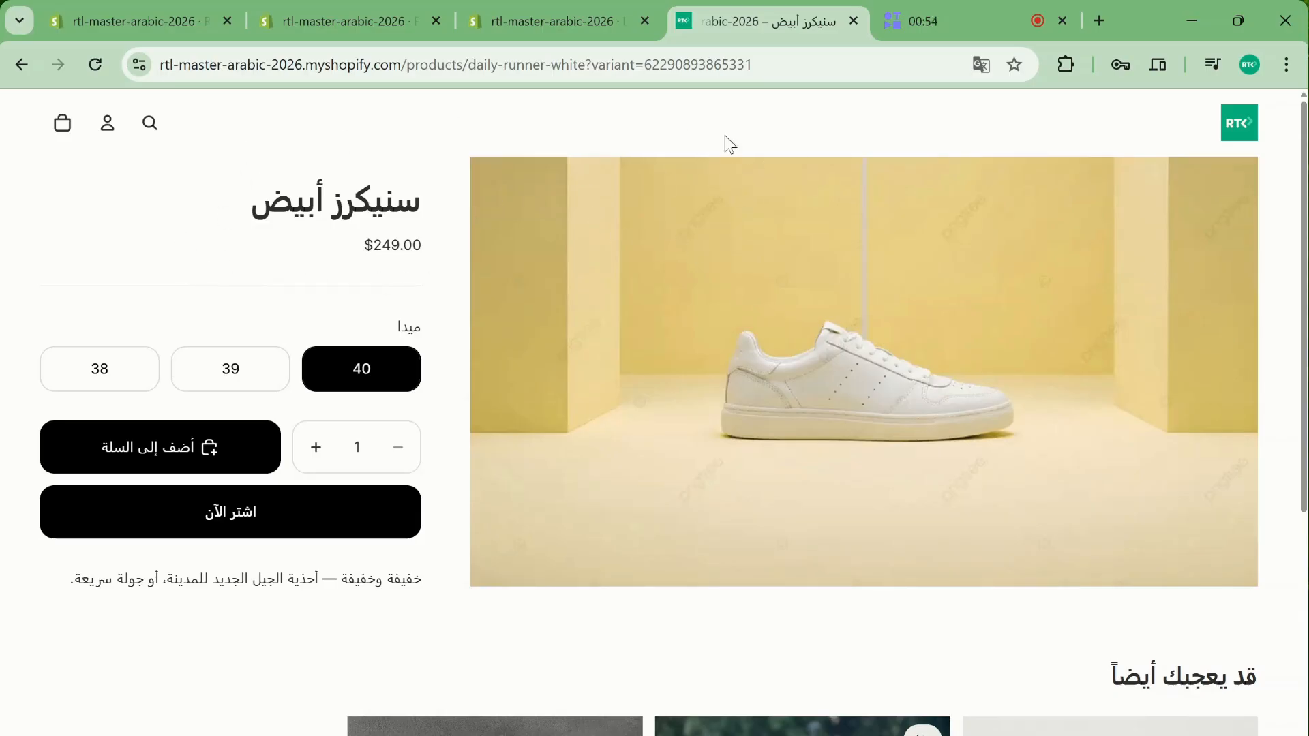
left_click(1240, 123)
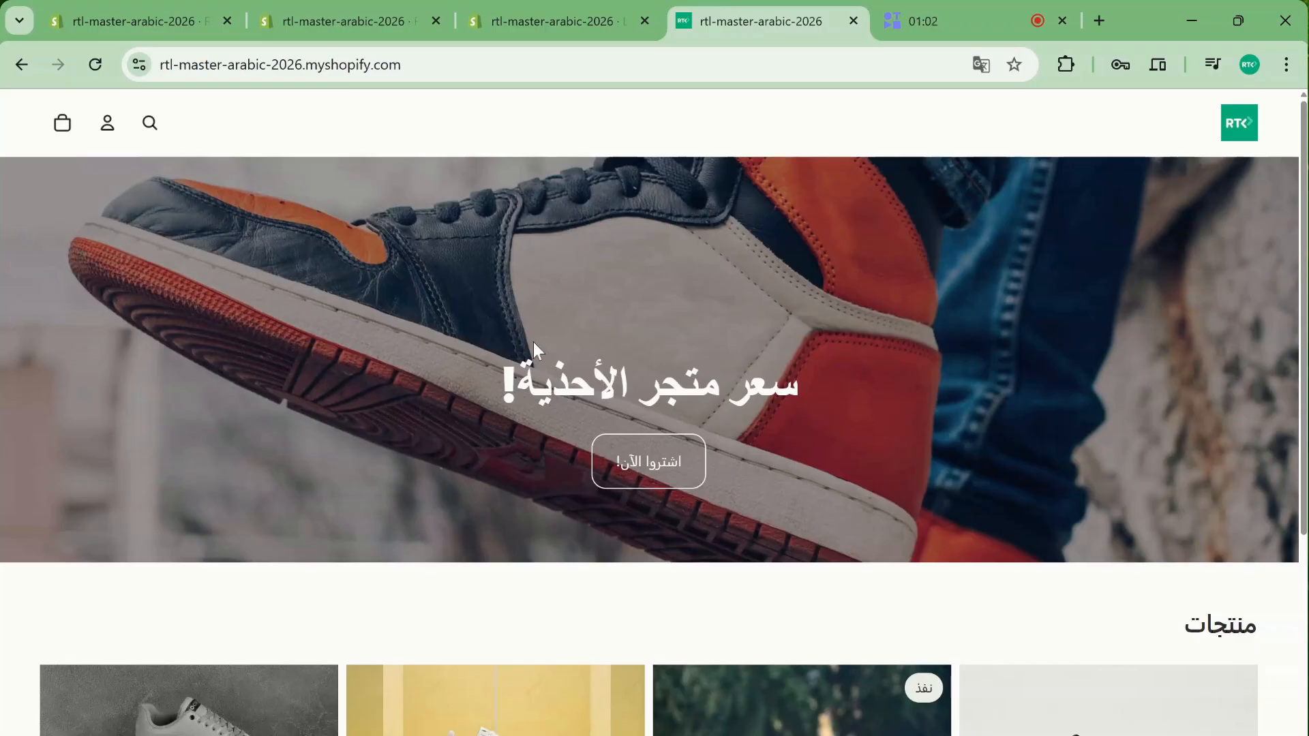
Look over the product prices and their currency on the storefront's home page.
left_click(197, 20)
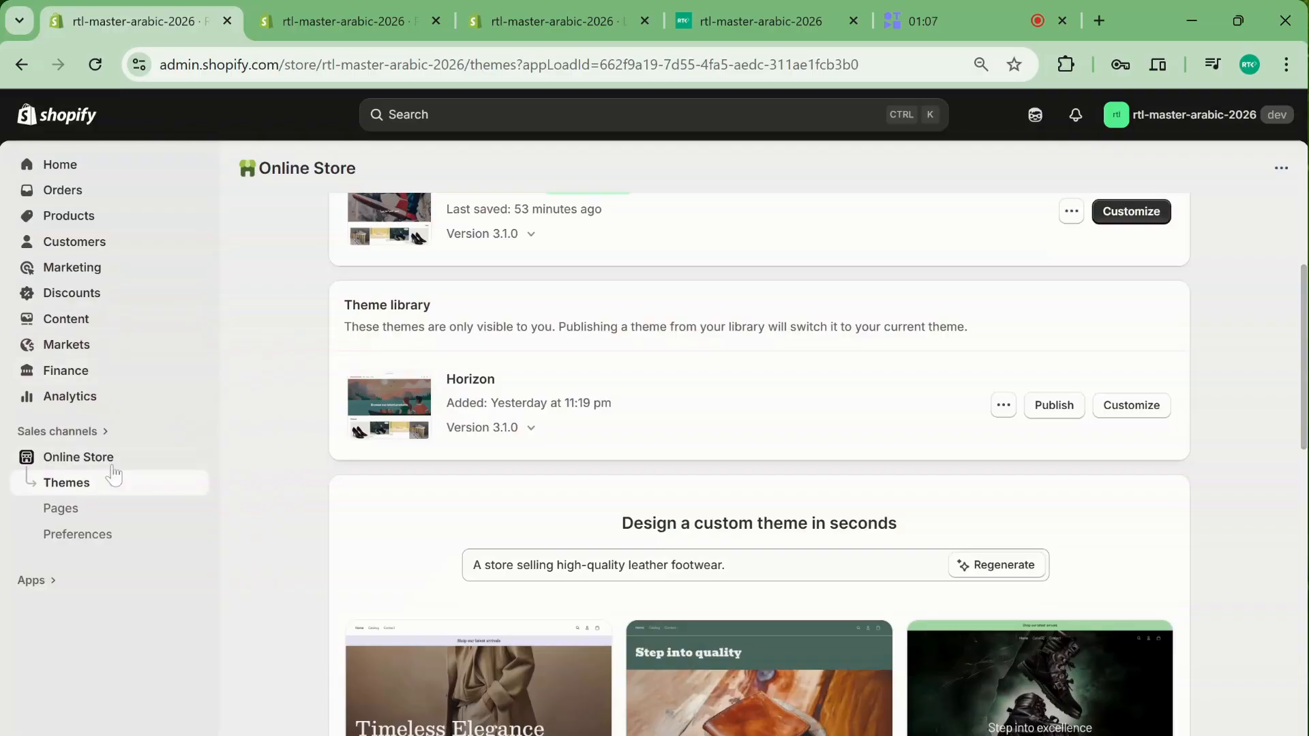
left_click(283, 15)
left_click(730, 19)
scroll(542, 423, "down", 1)
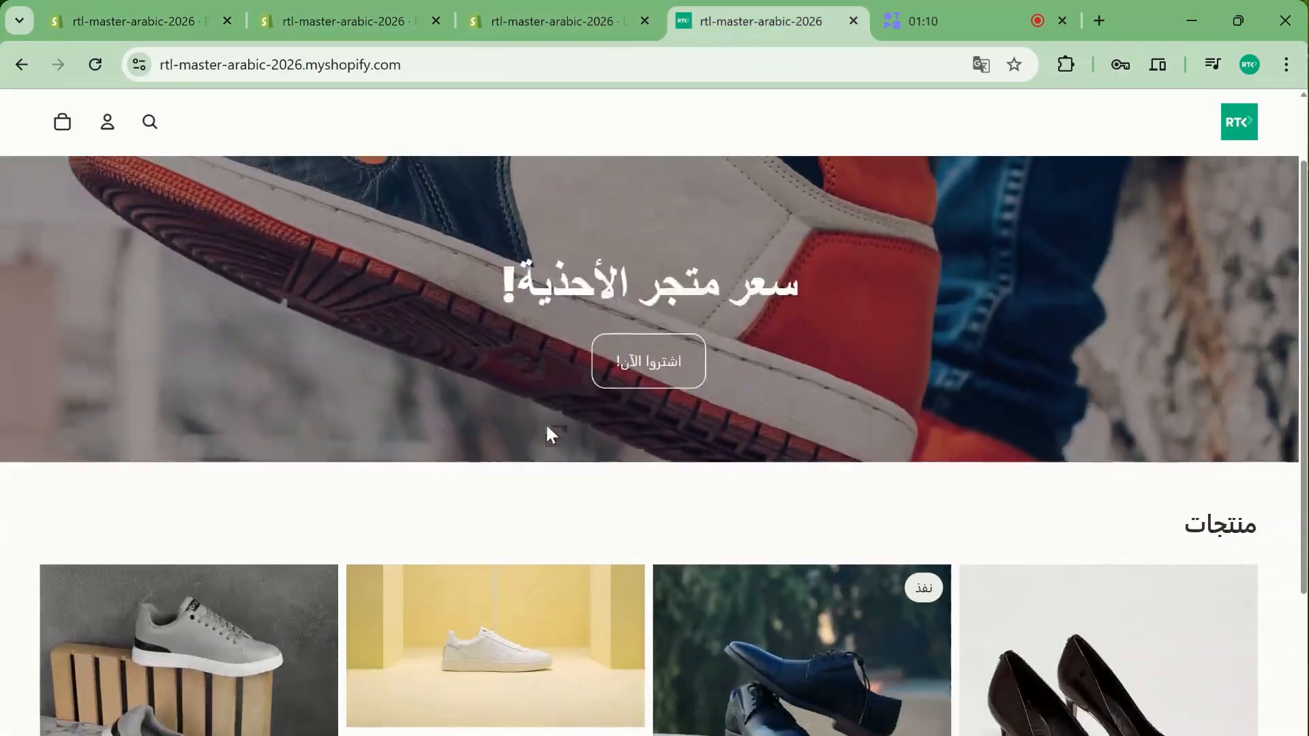
scroll(505, 390, "down", 1)
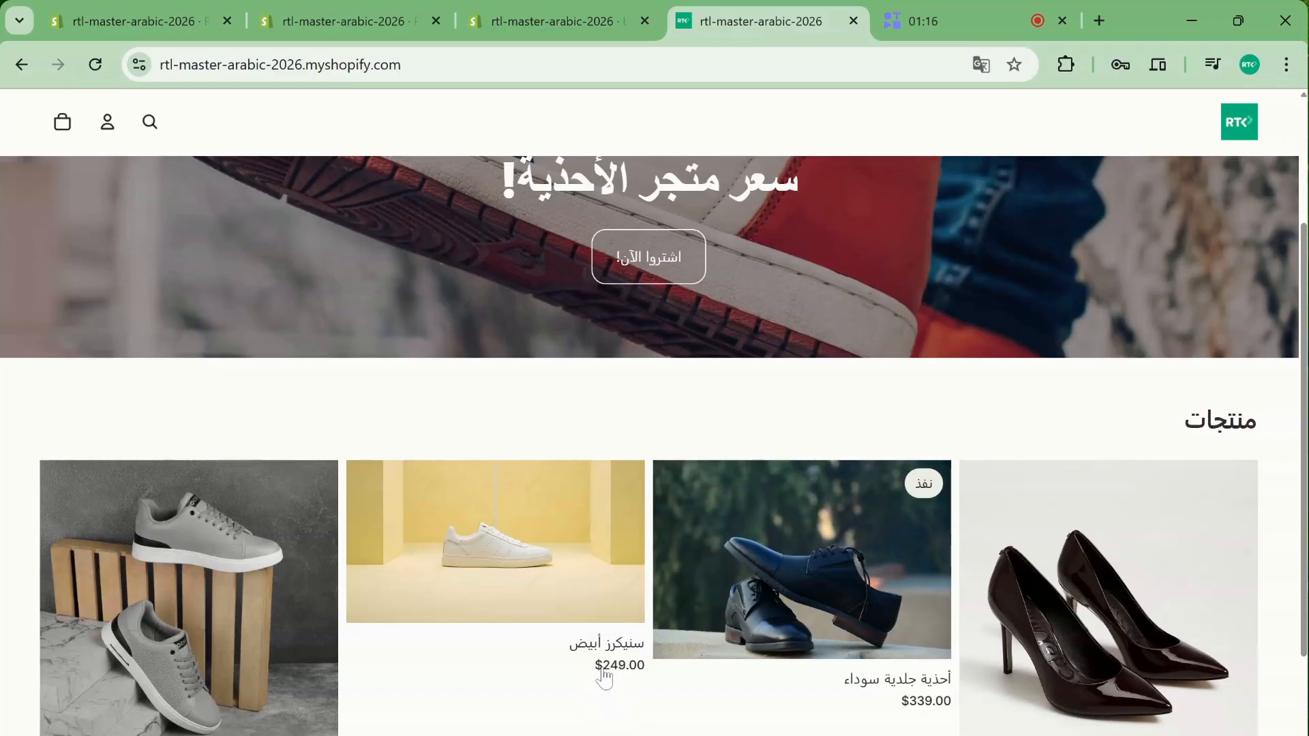
Change the store currency to Saudi Riyal (SAR) in the store's general settings and save it.
left_click(123, 19)
left_click(62, 734)
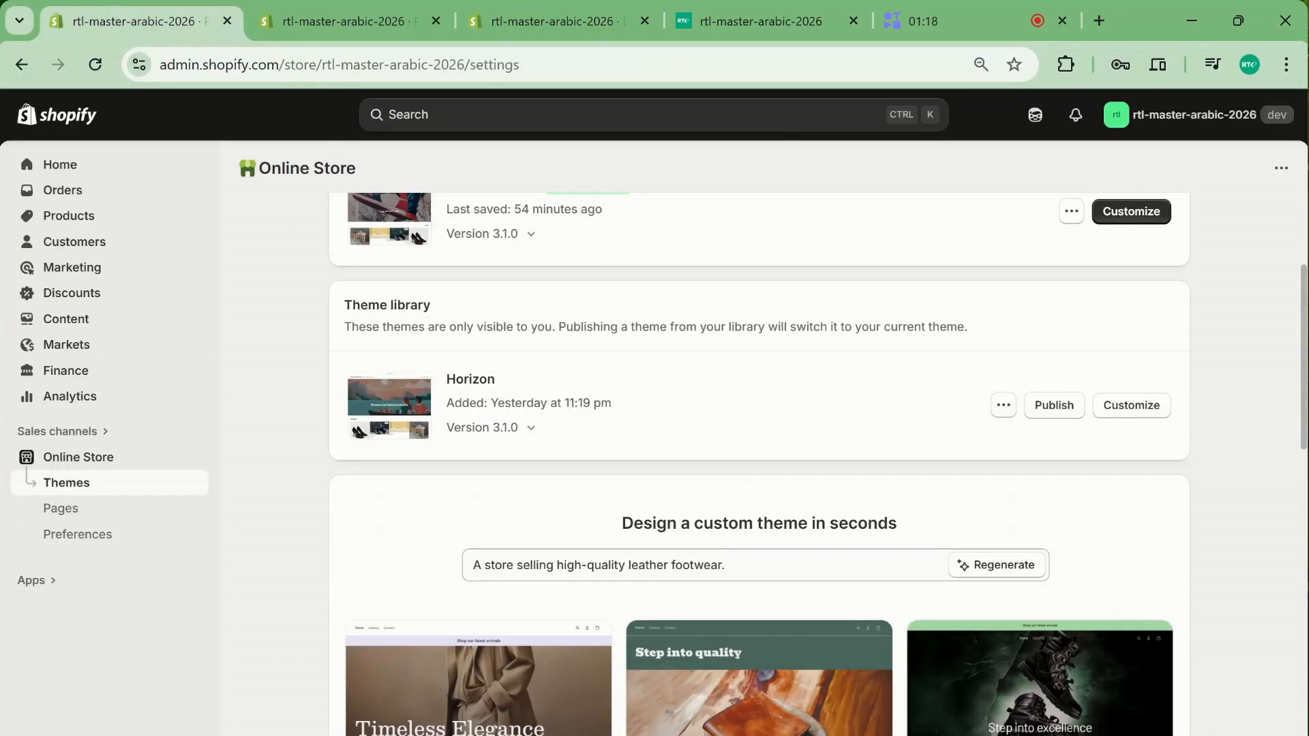
scroll(205, 532, "down", 3)
scroll(266, 496, "up", 3)
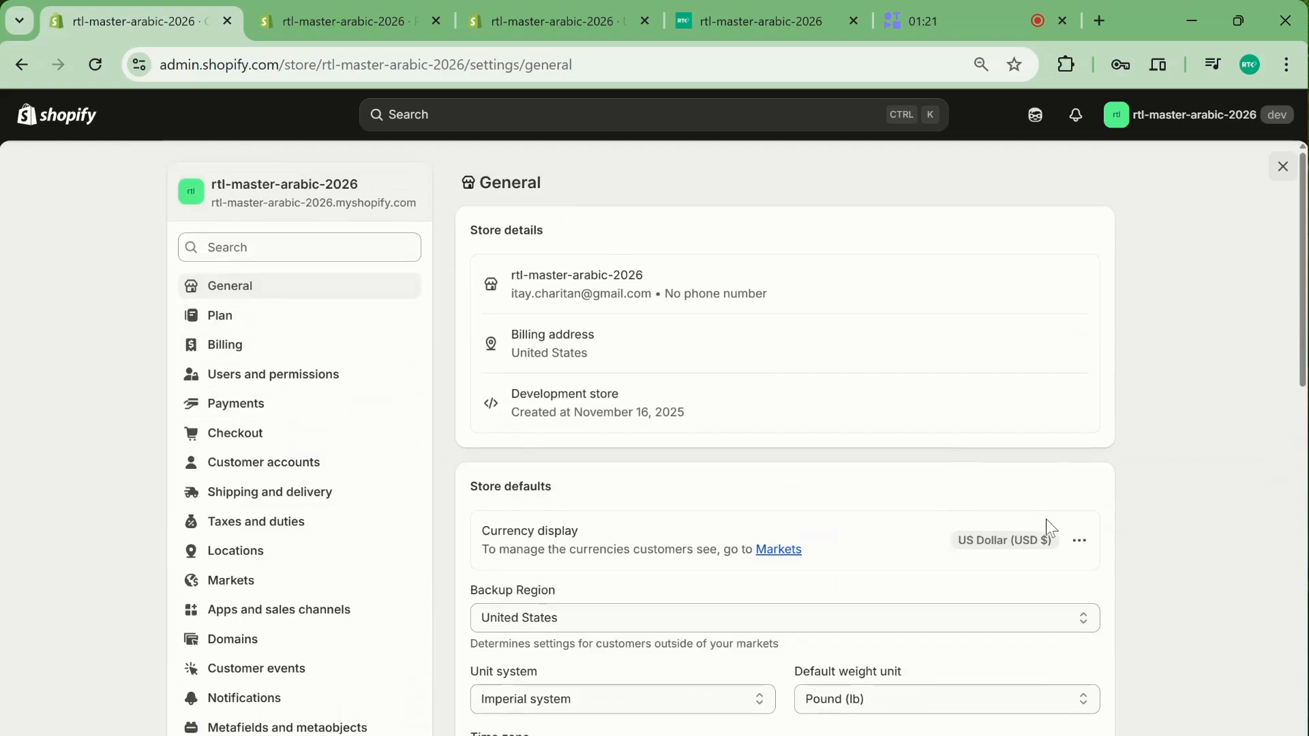
scroll(1050, 410, "down", 3)
left_click(1079, 336)
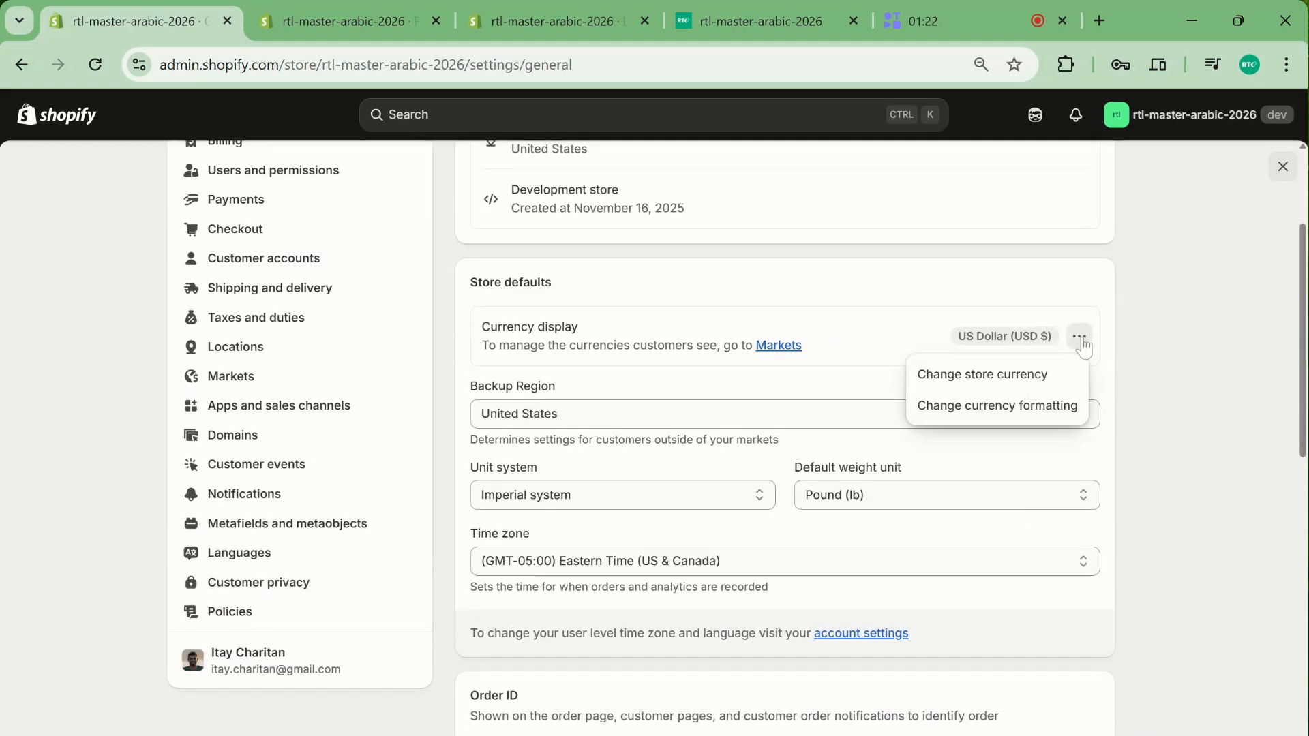
left_click(1011, 375)
left_click(619, 383)
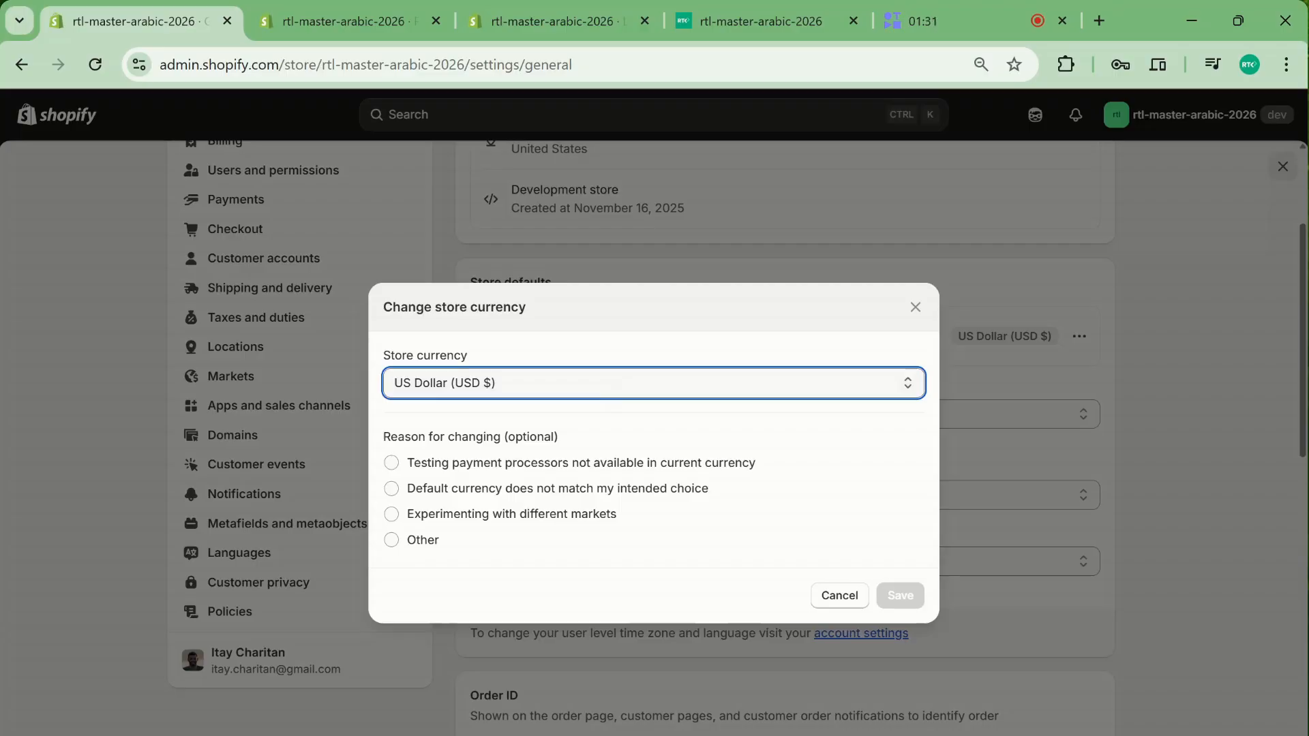
key("Return")
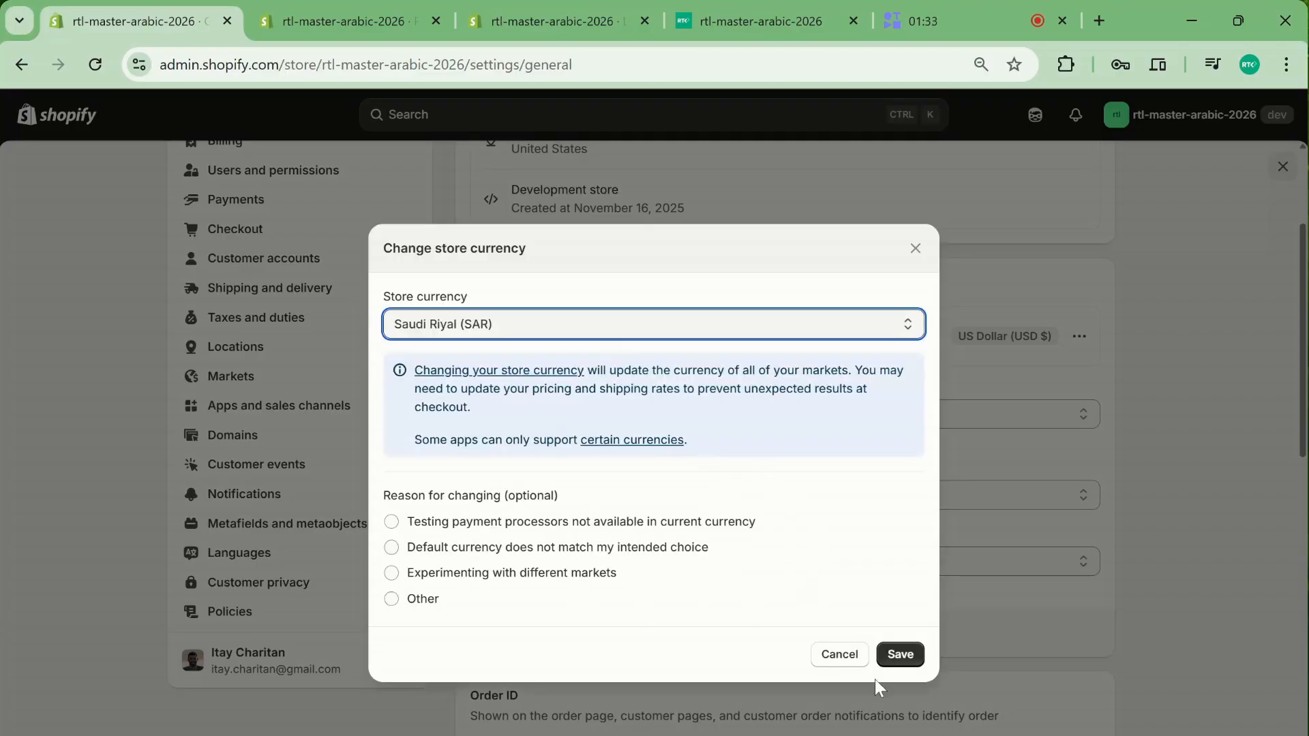
left_click(900, 657)
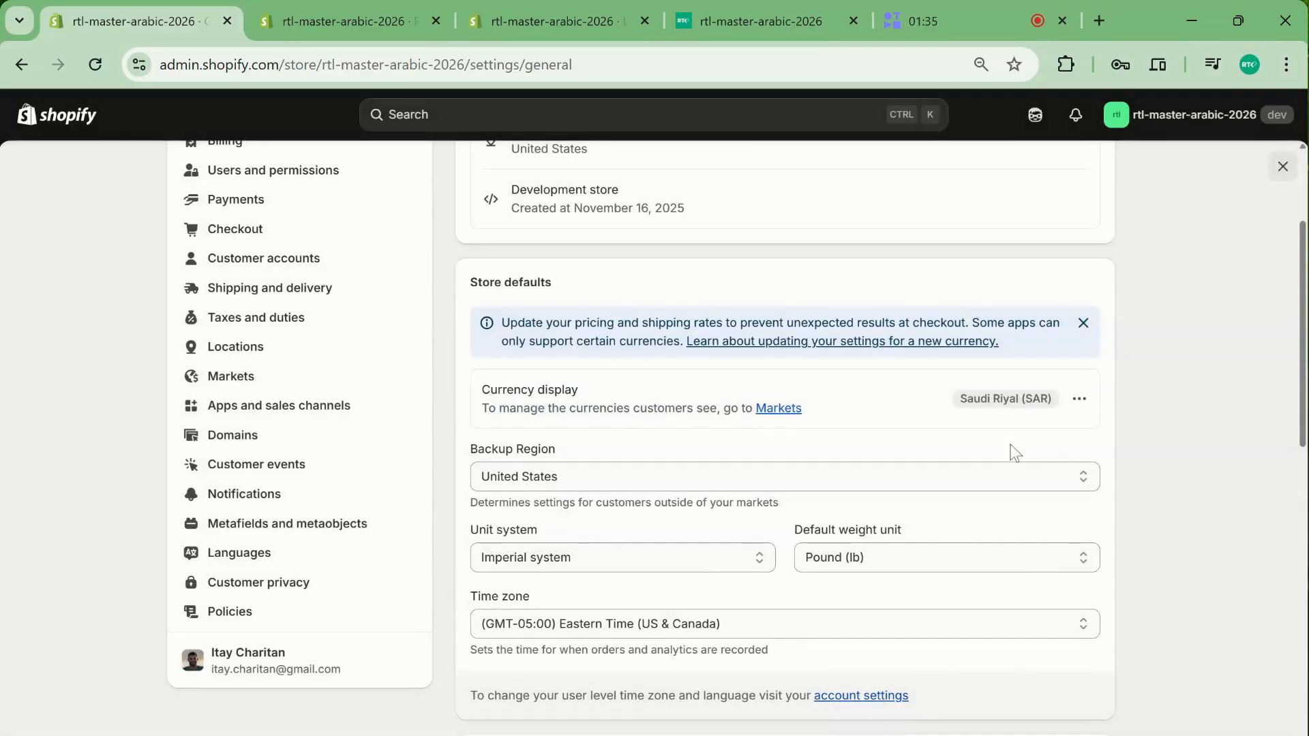
Examine the store's currency formatting, especially the HTML format without currency, and close it without changes.
left_click(1079, 399)
left_click(1039, 468)
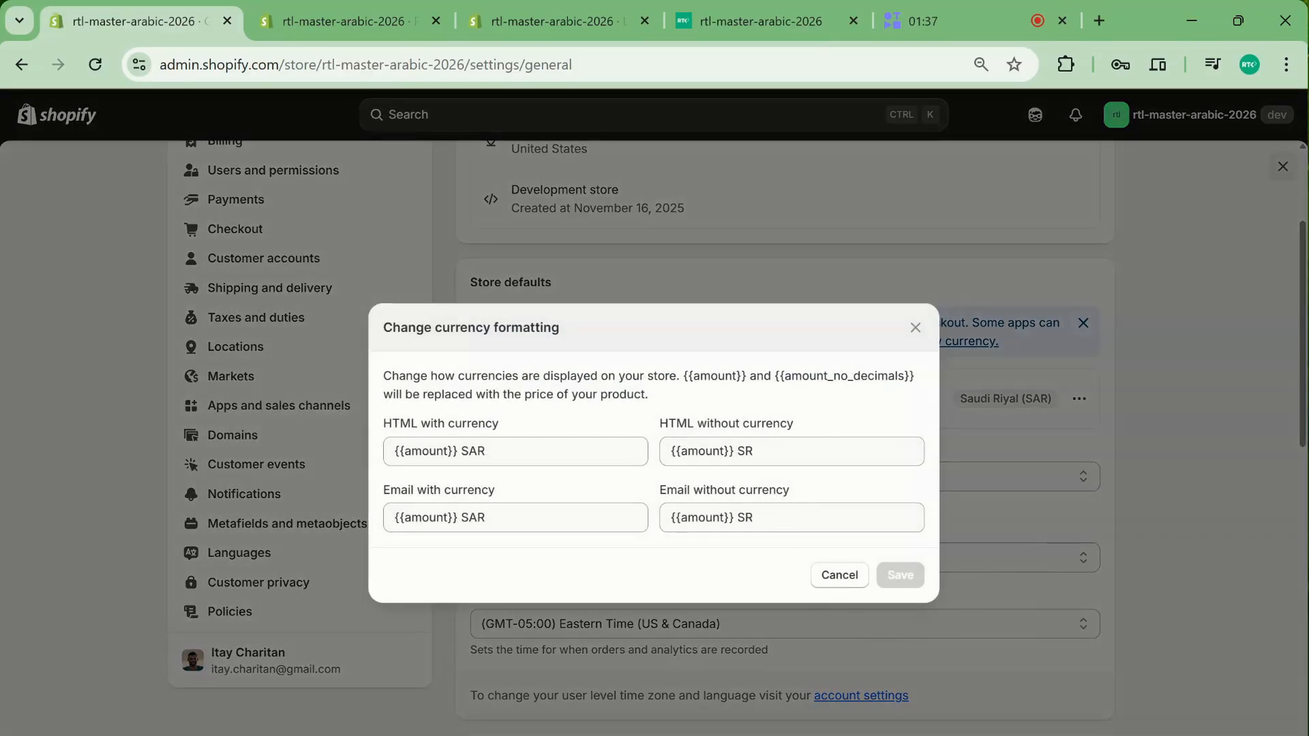
double_click(745, 451)
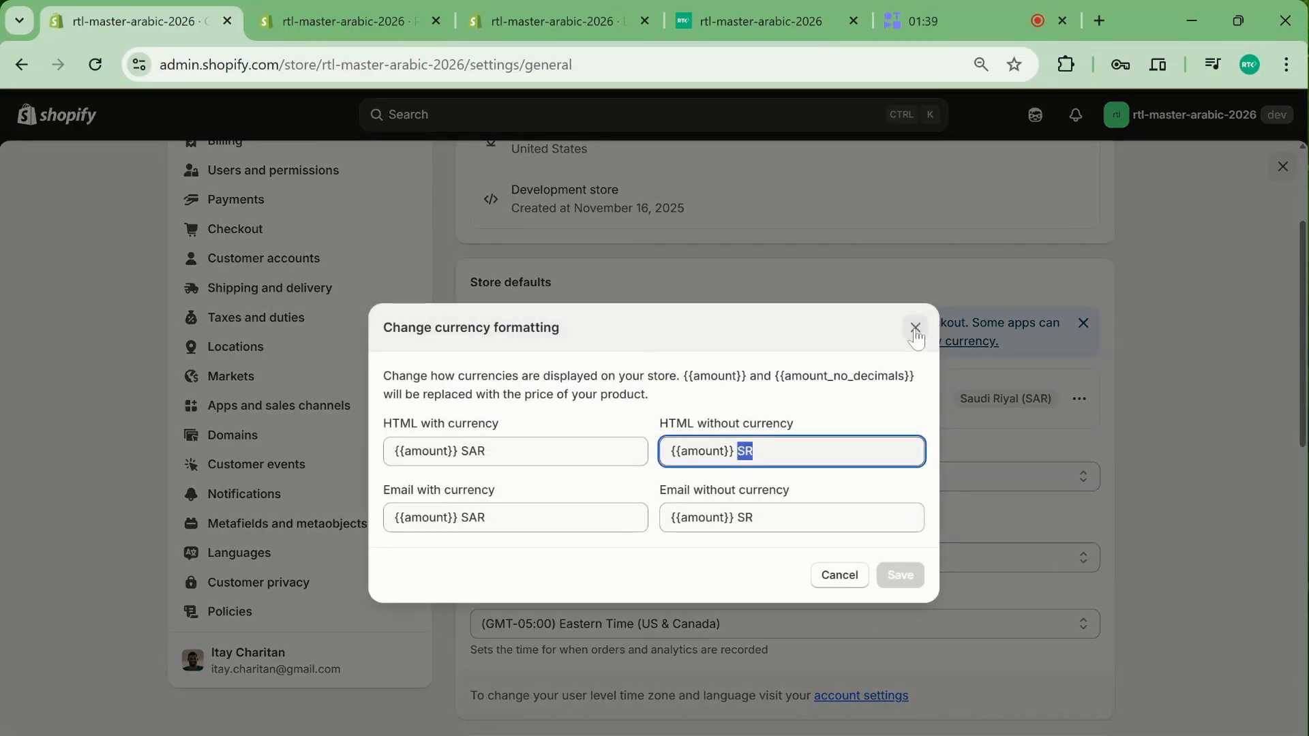
left_click(915, 328)
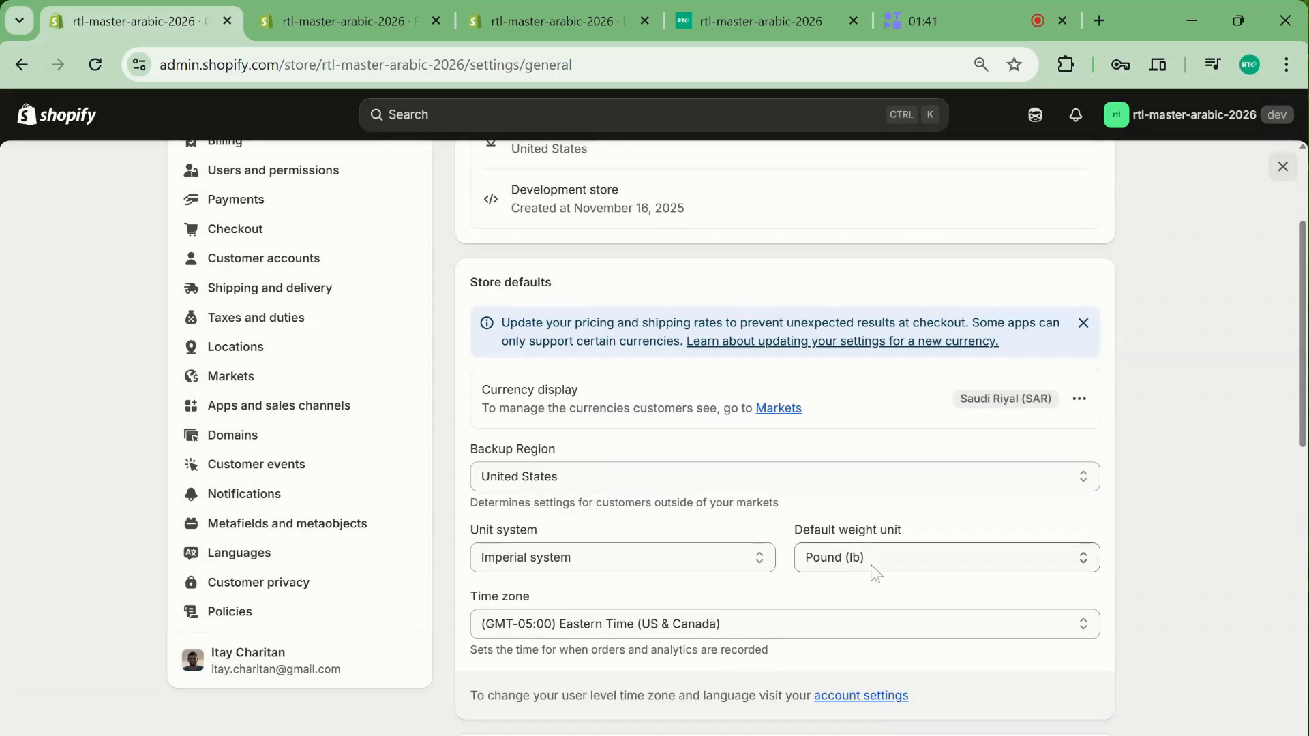
Leave the general settings and return to the setup guide on RTL Master's home page.
scroll(727, 391, "up", 2)
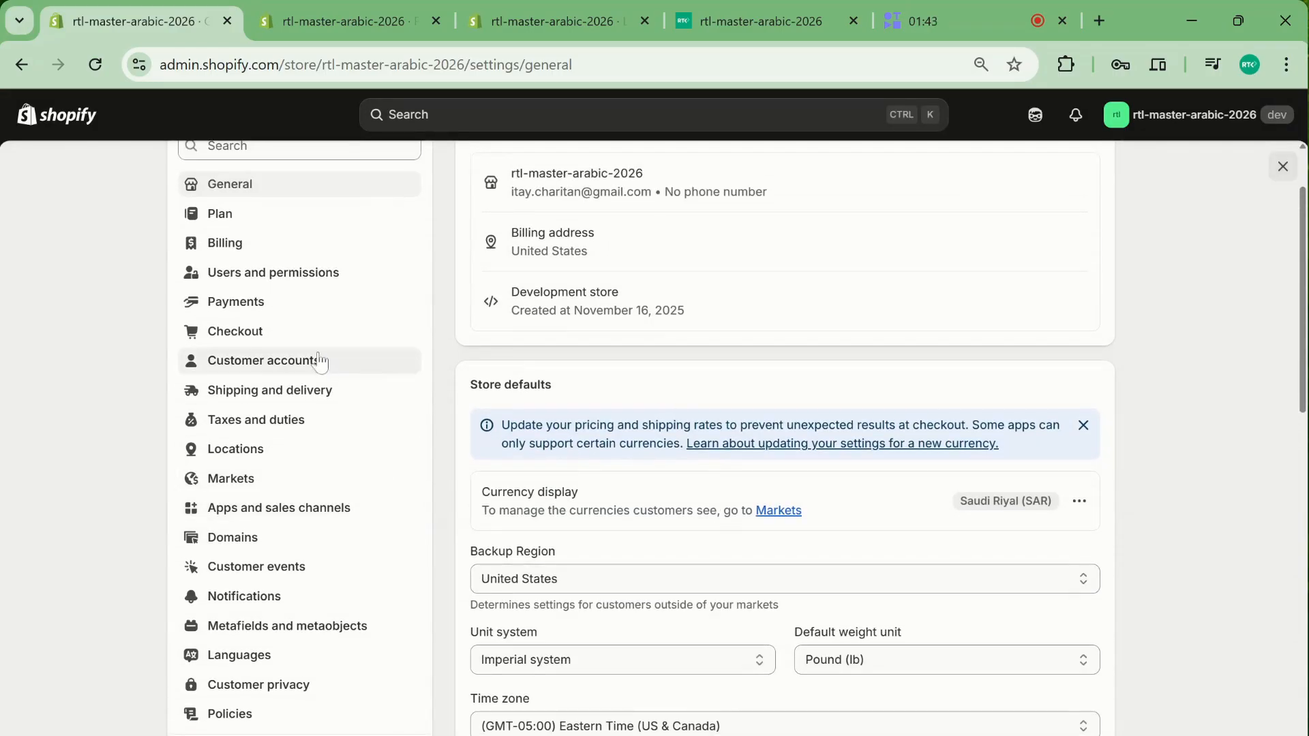
scroll(395, 362, "up", 3)
left_click(335, 21)
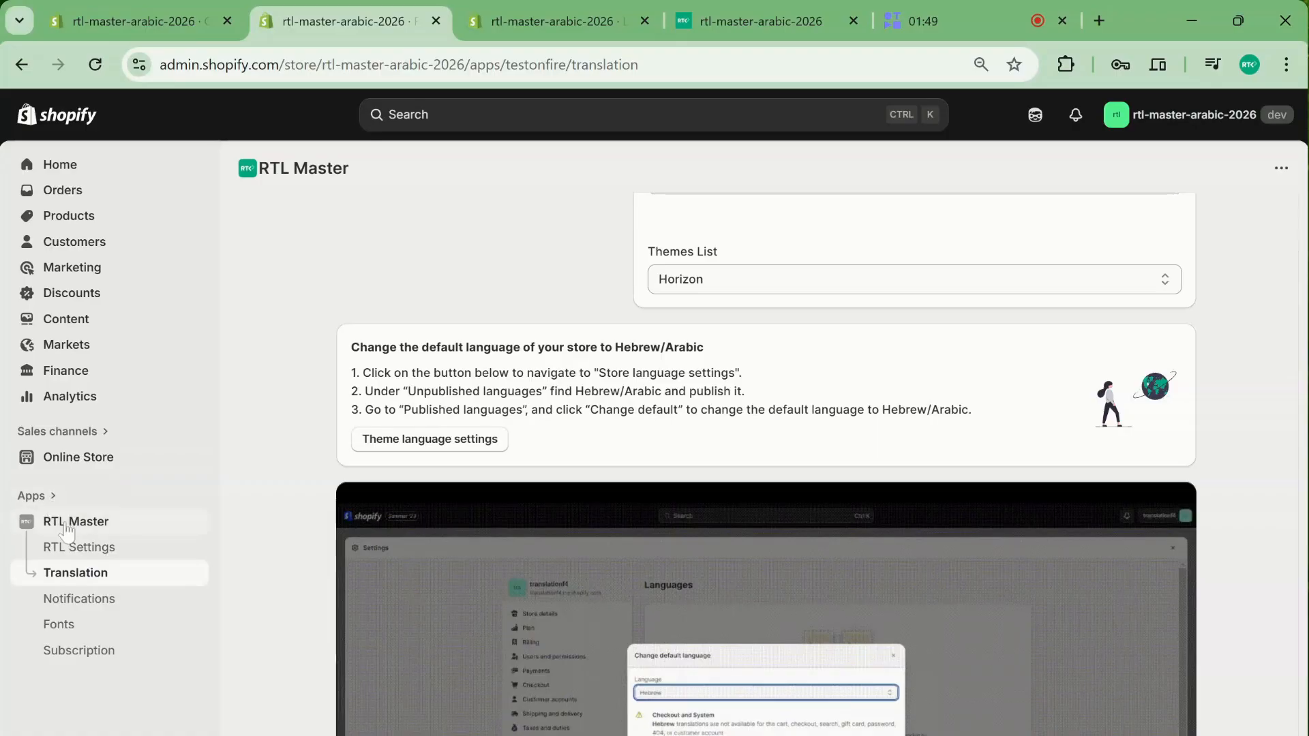
left_click(68, 523)
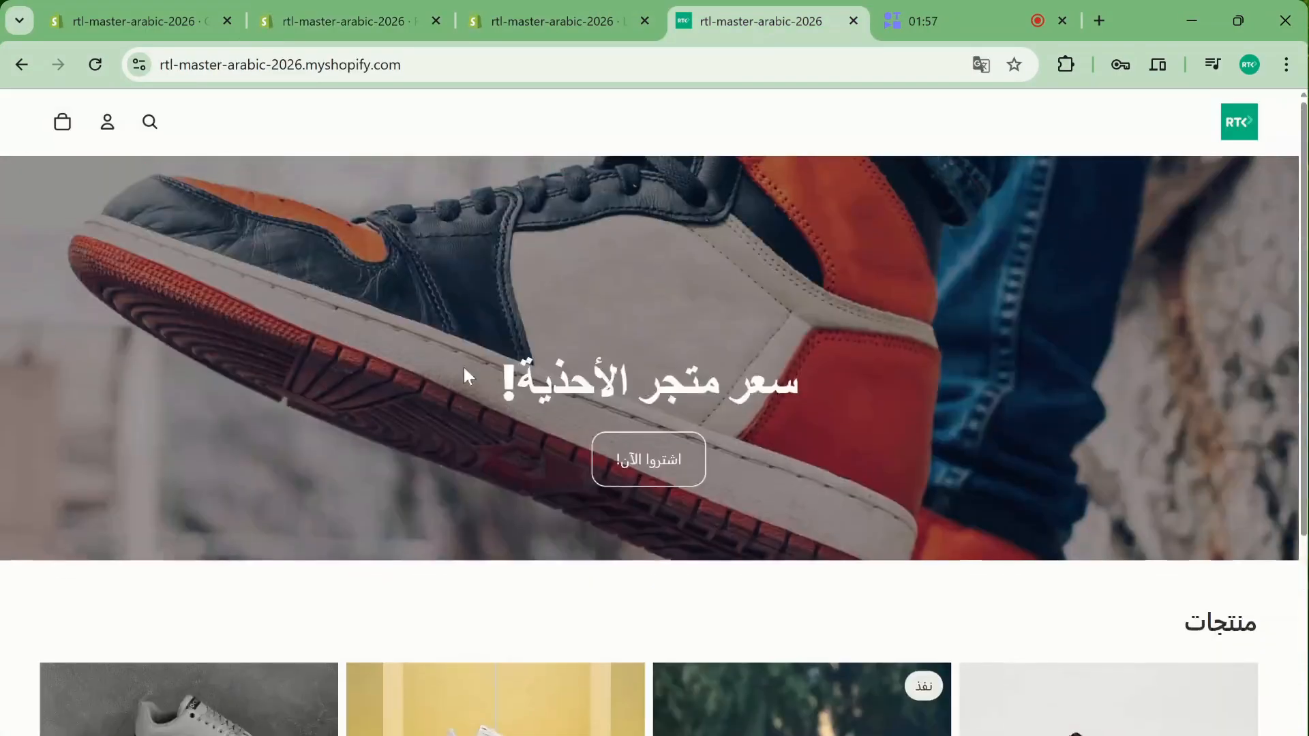
Examine the white sneaker's price on the storefront and start buying it to inspect the Arabic checkout page.
scroll(465, 368, "down", 5)
left_click(483, 318)
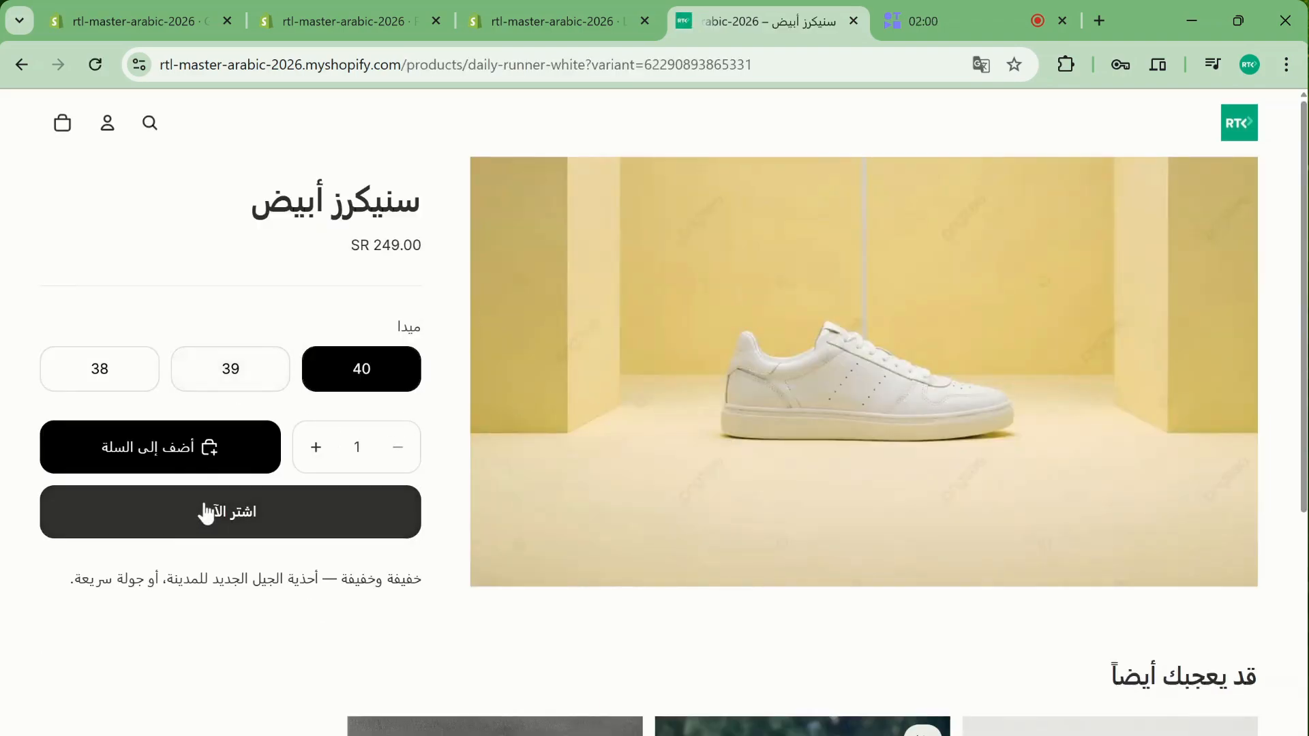
left_click(198, 525)
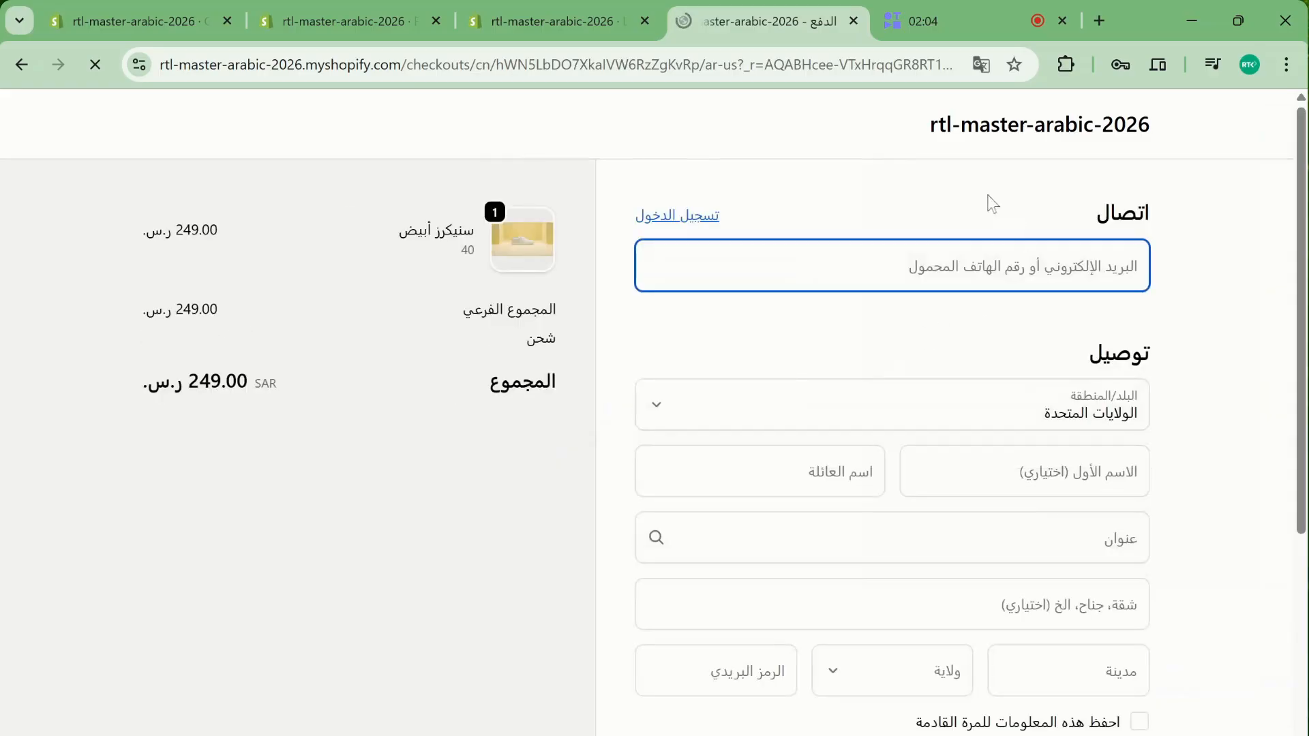
scroll(988, 205, "down", 3)
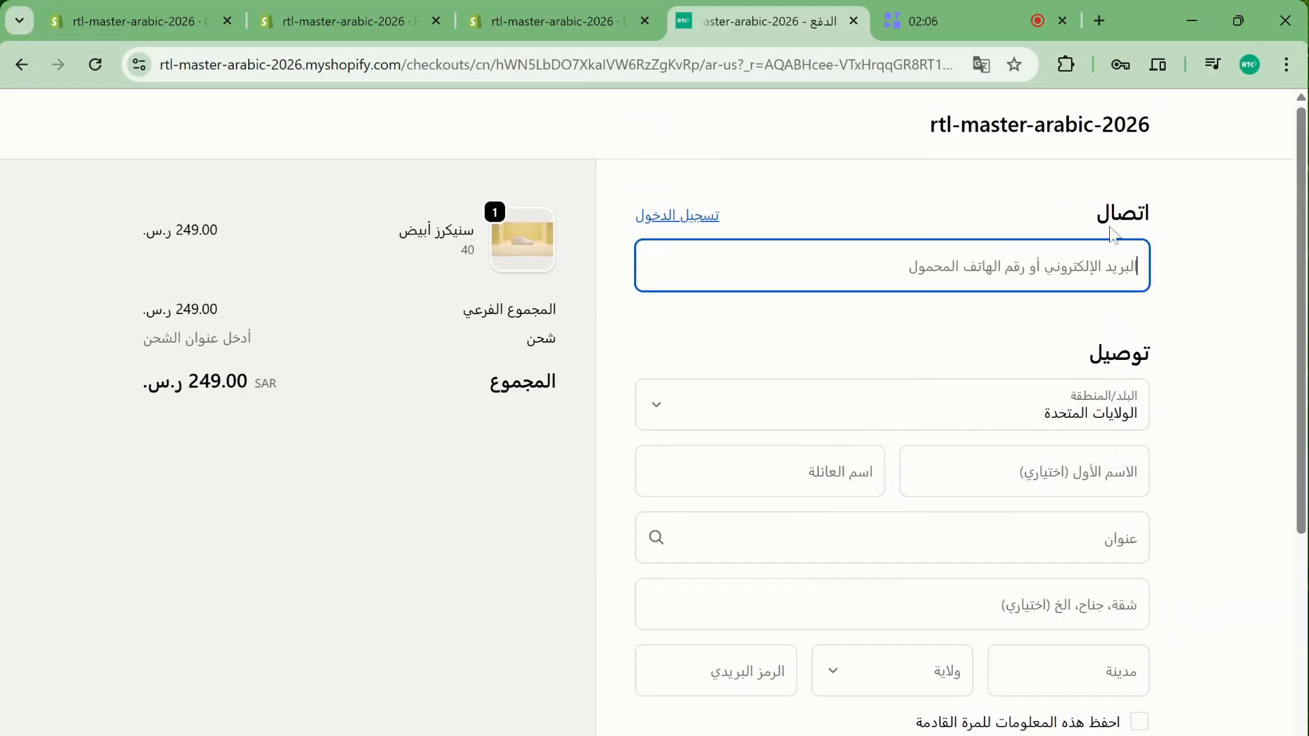
Open the font setup from the RTL Master setup guide and set its language to Arabic.
left_click(392, 9)
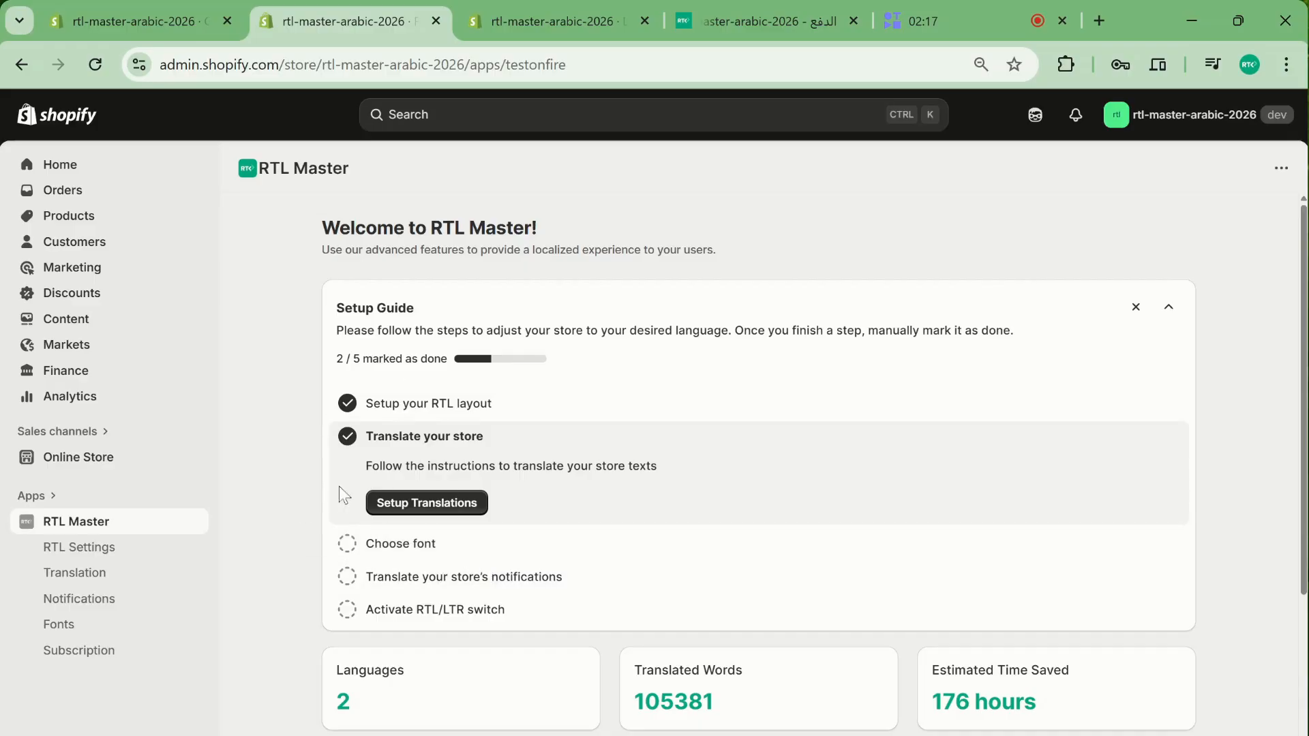
left_click(411, 551)
left_click(409, 555)
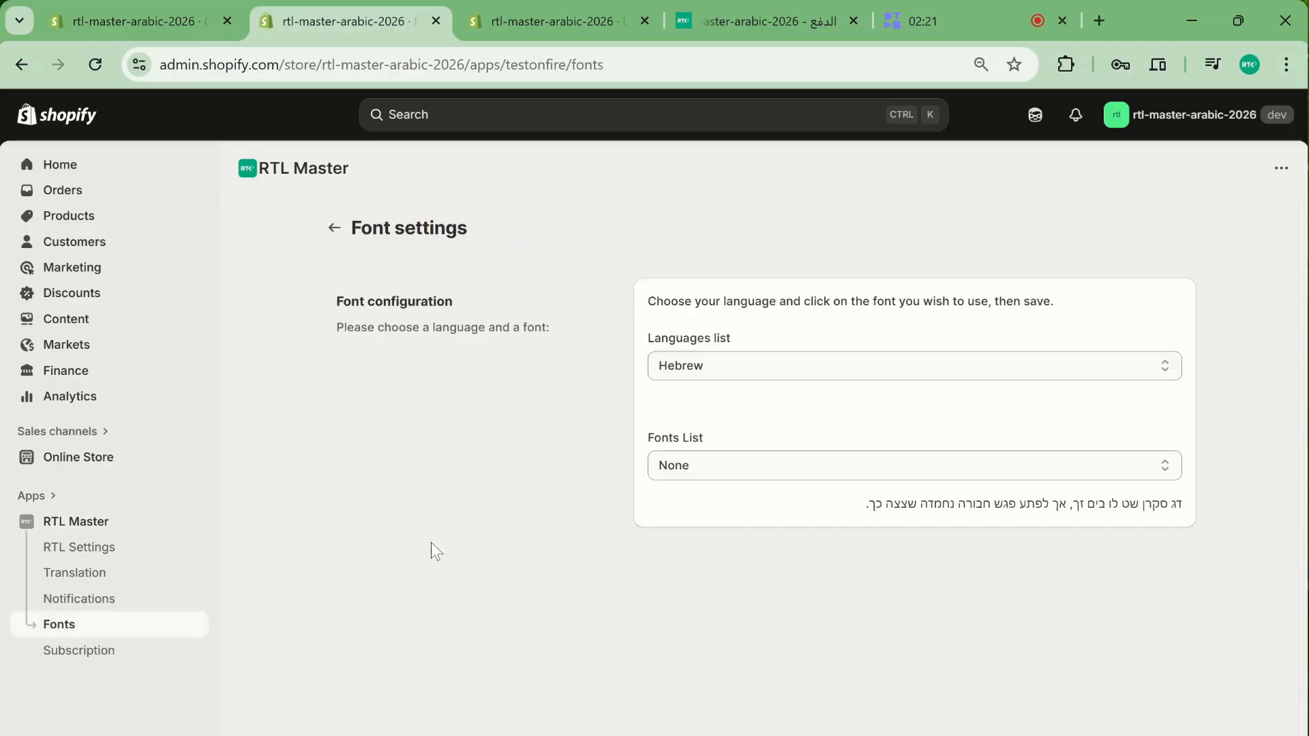
left_click(707, 377)
left_click(719, 420)
Preview Arabic fonts including Reem Kufi and Harmattan in the font settings, and return to the setup guide.
left_click(735, 457)
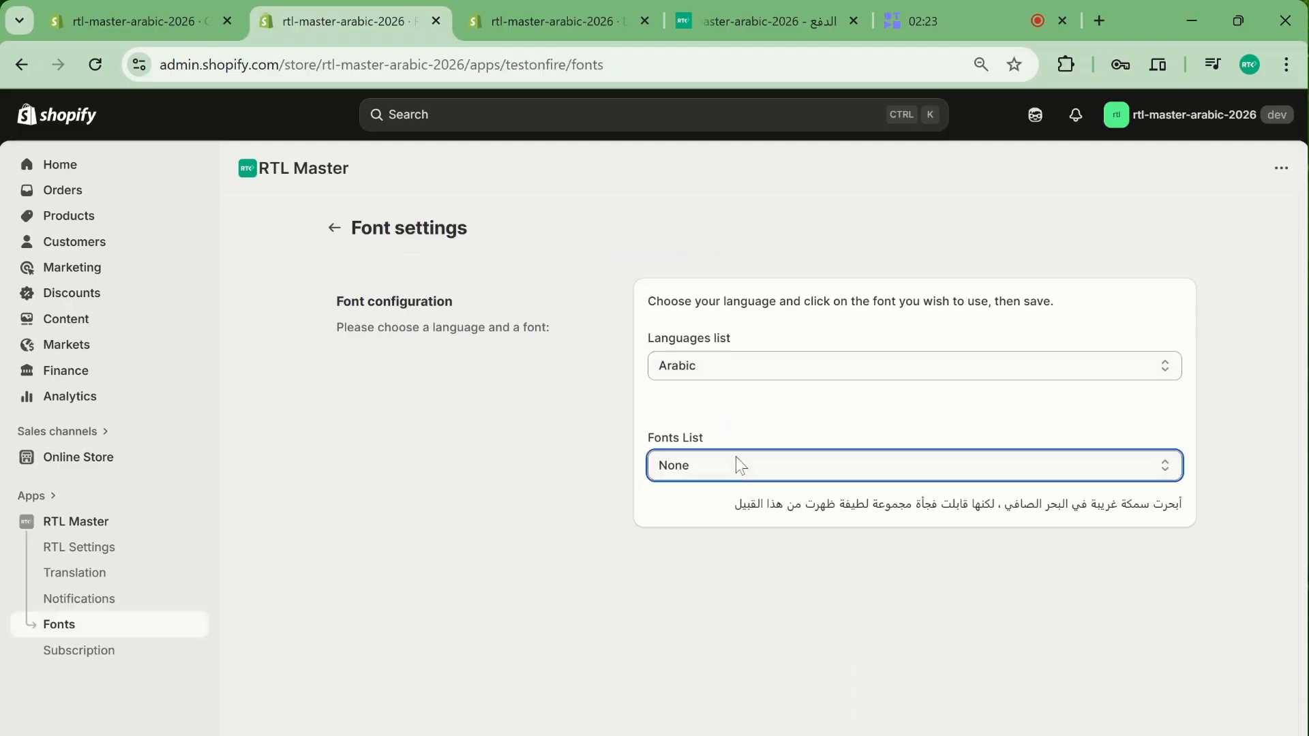
left_click(775, 346)
left_click(816, 464)
left_click(813, 418)
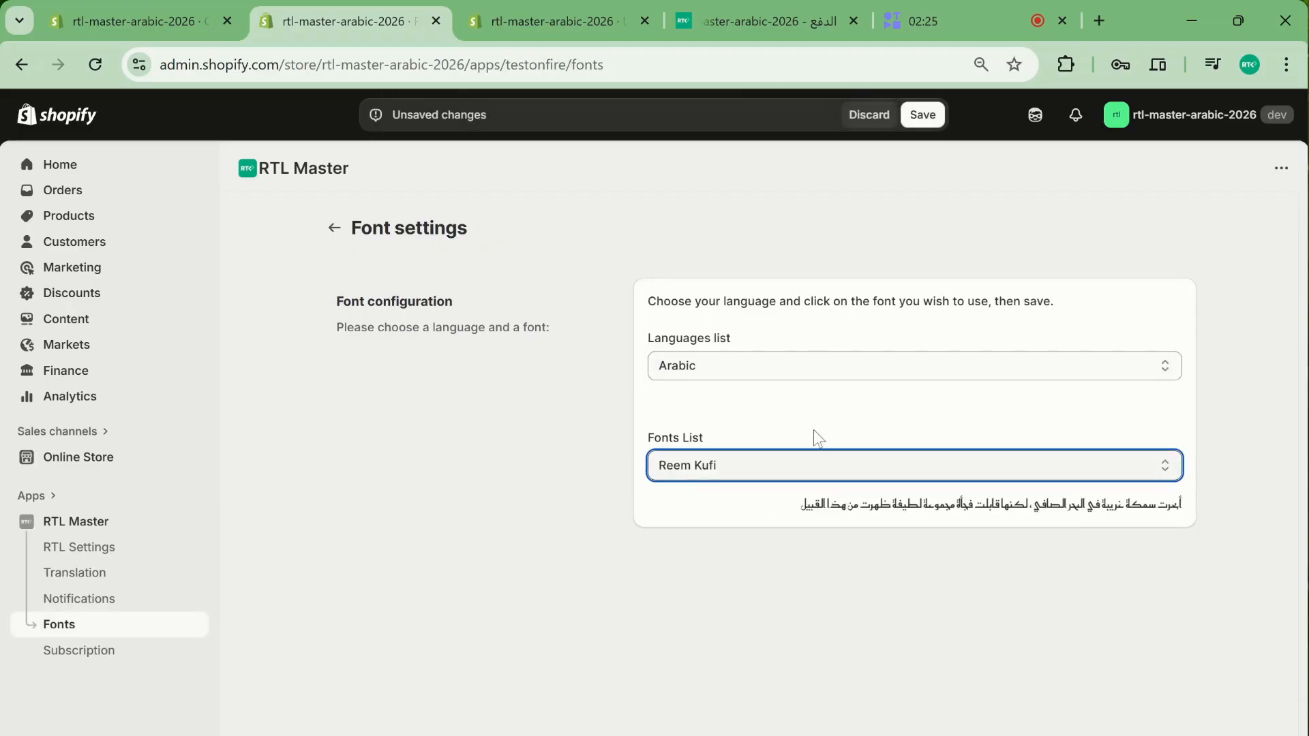
left_click(785, 459)
left_click(810, 408)
left_click(845, 460)
left_click(836, 402)
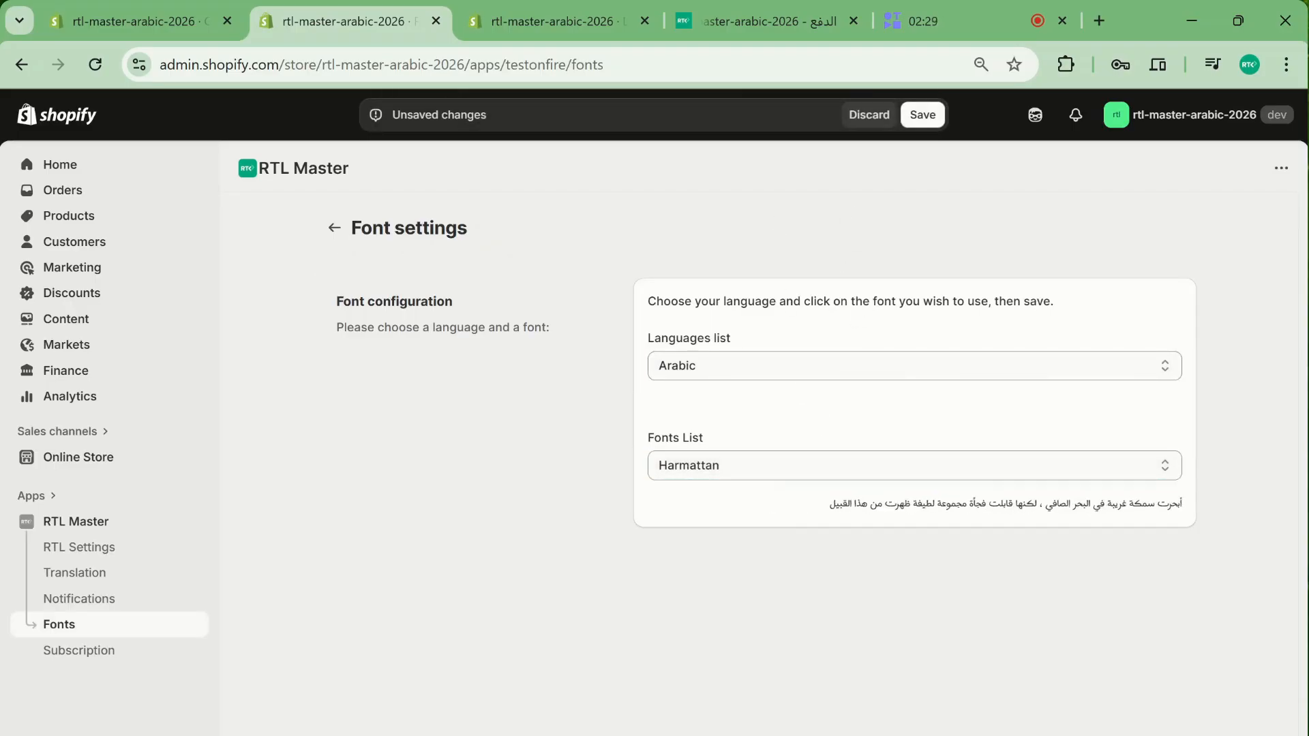
left_click(335, 228)
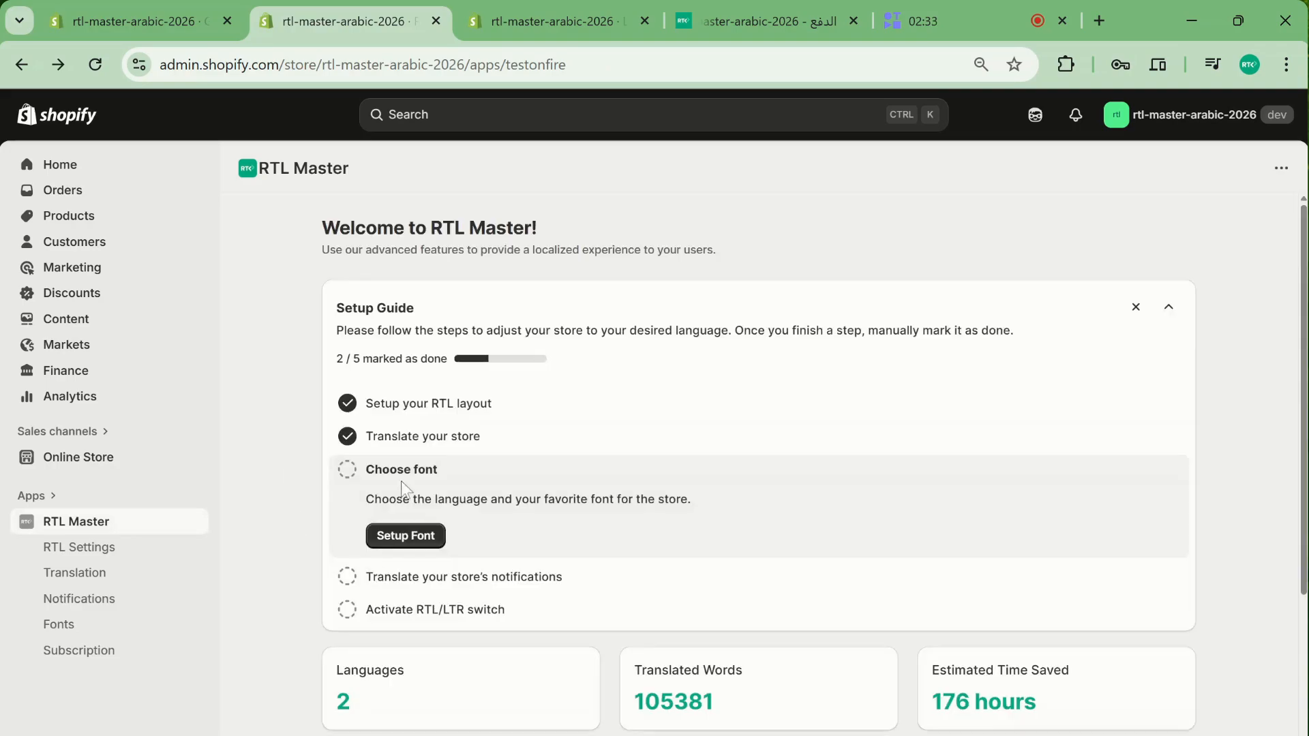
Open the store notification translations from the RTL Master setup guide and set their language to Arabic.
left_click(450, 578)
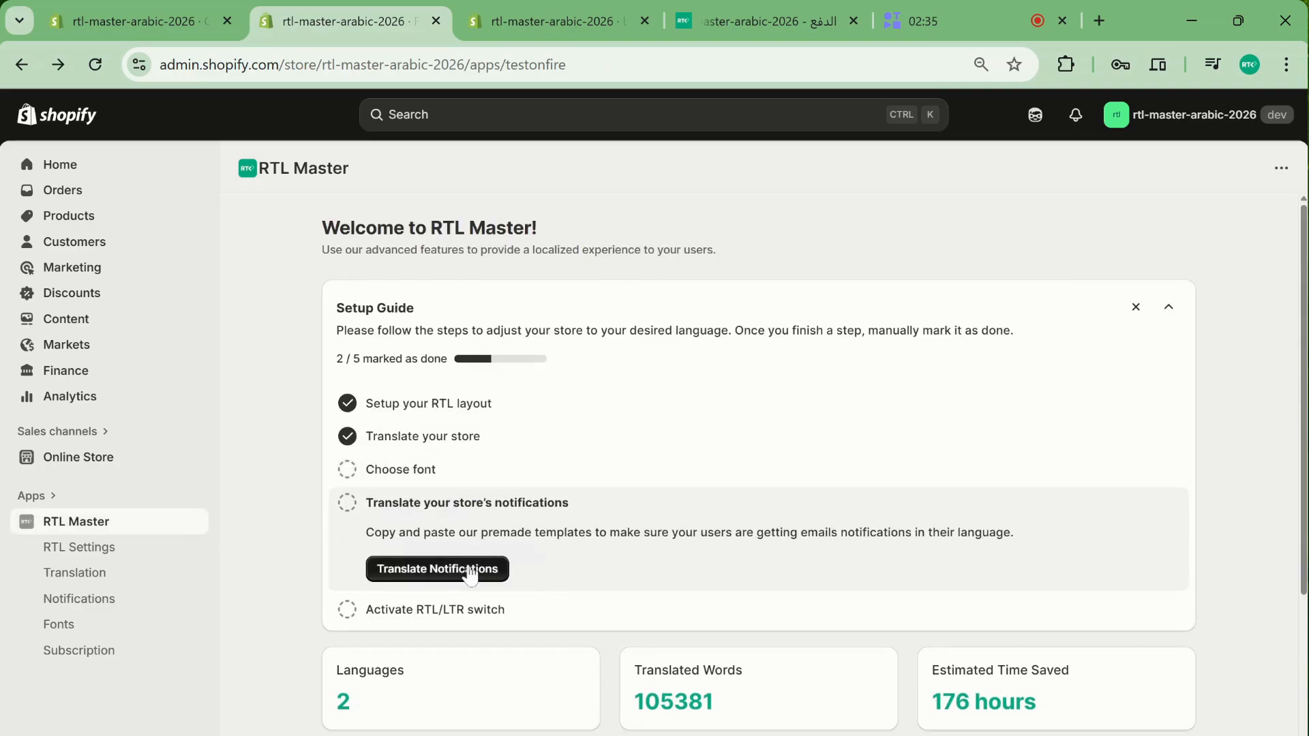
left_click(463, 579)
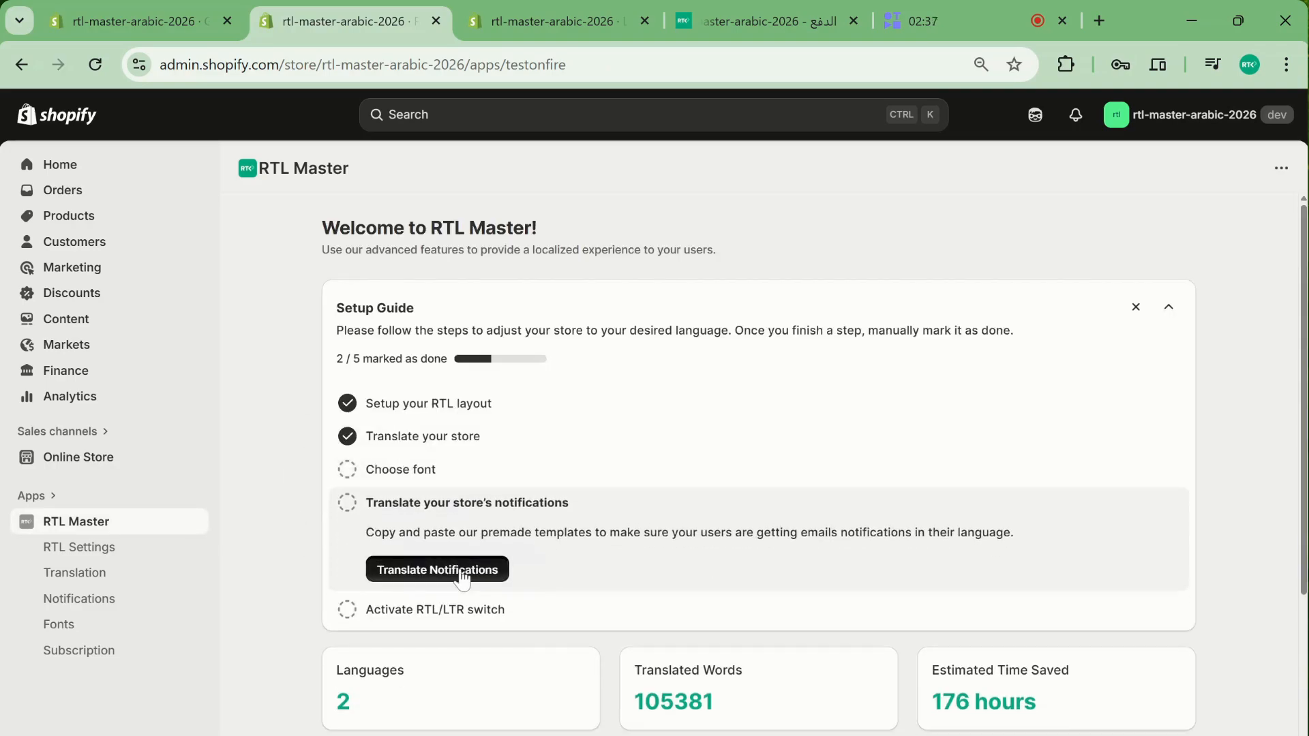
left_click(584, 408)
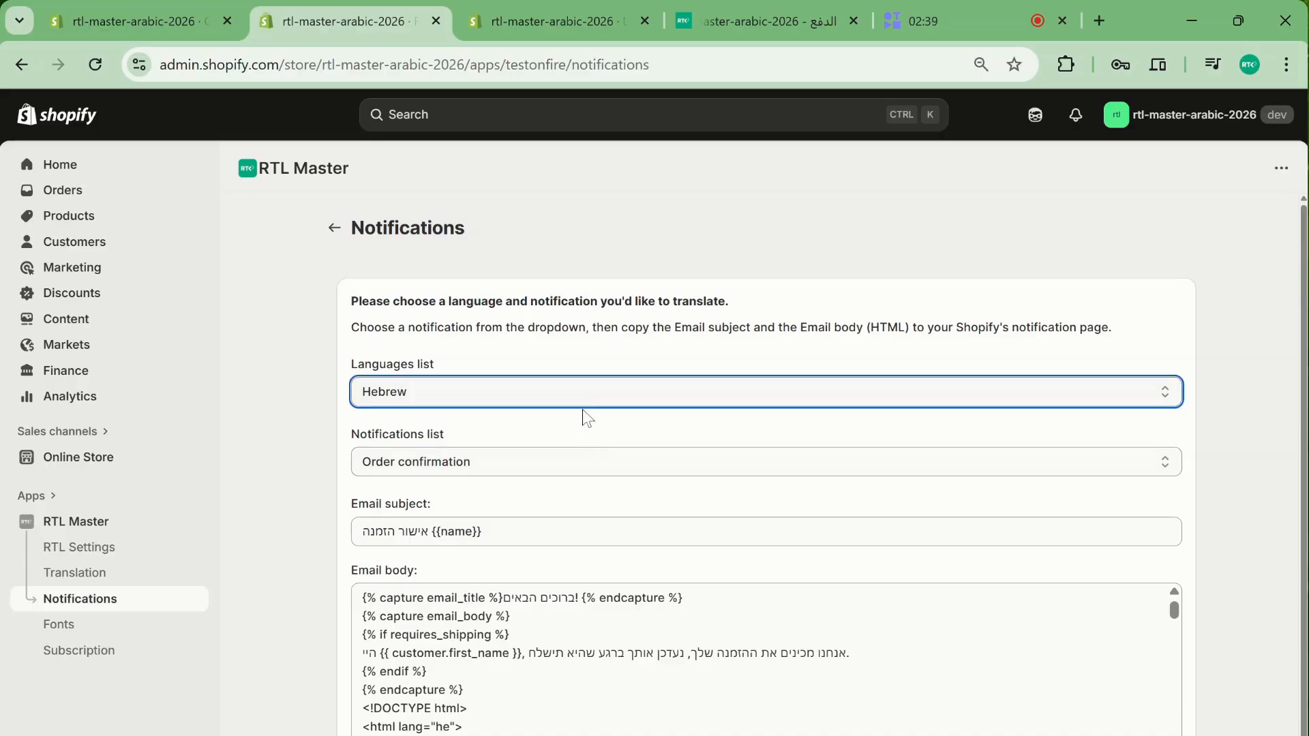
left_click(547, 465)
View the Arabic email templates for Contact customer and Order Edited, and return to the setup guide.
left_click(519, 464)
left_click(501, 493)
left_click(511, 466)
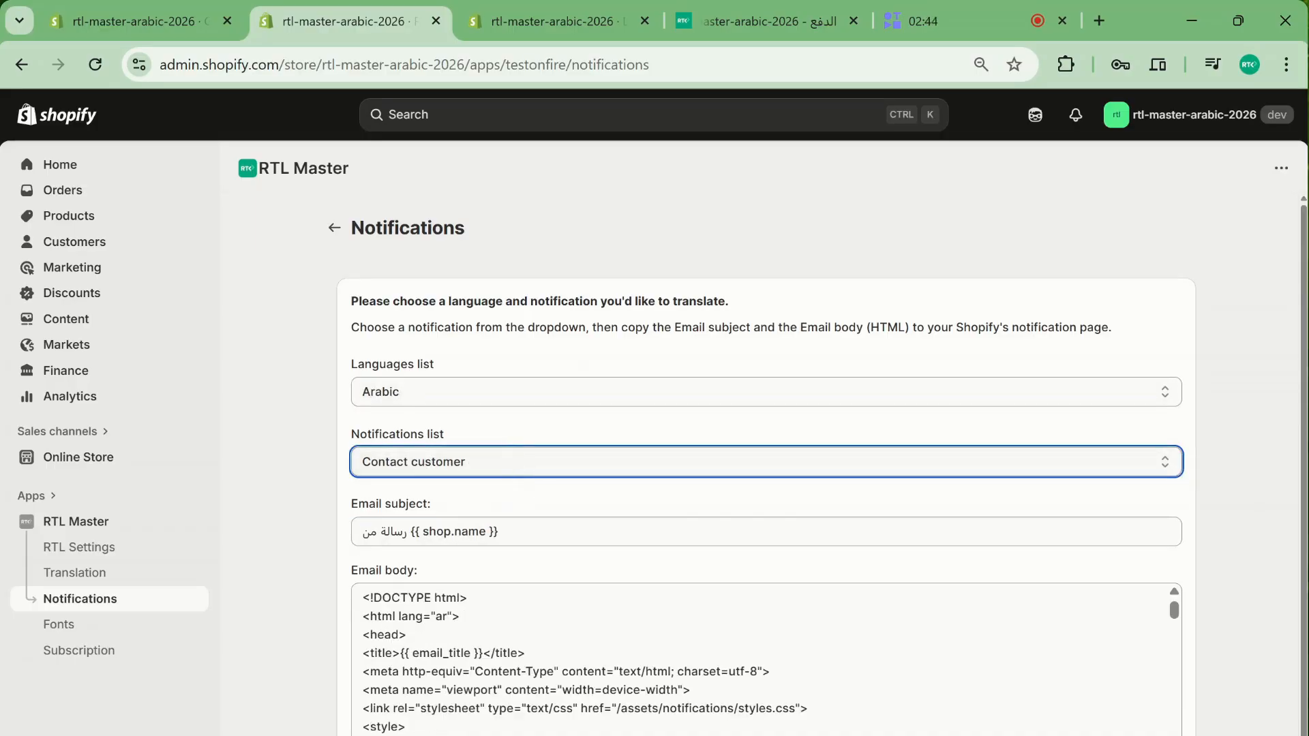
left_click(545, 513)
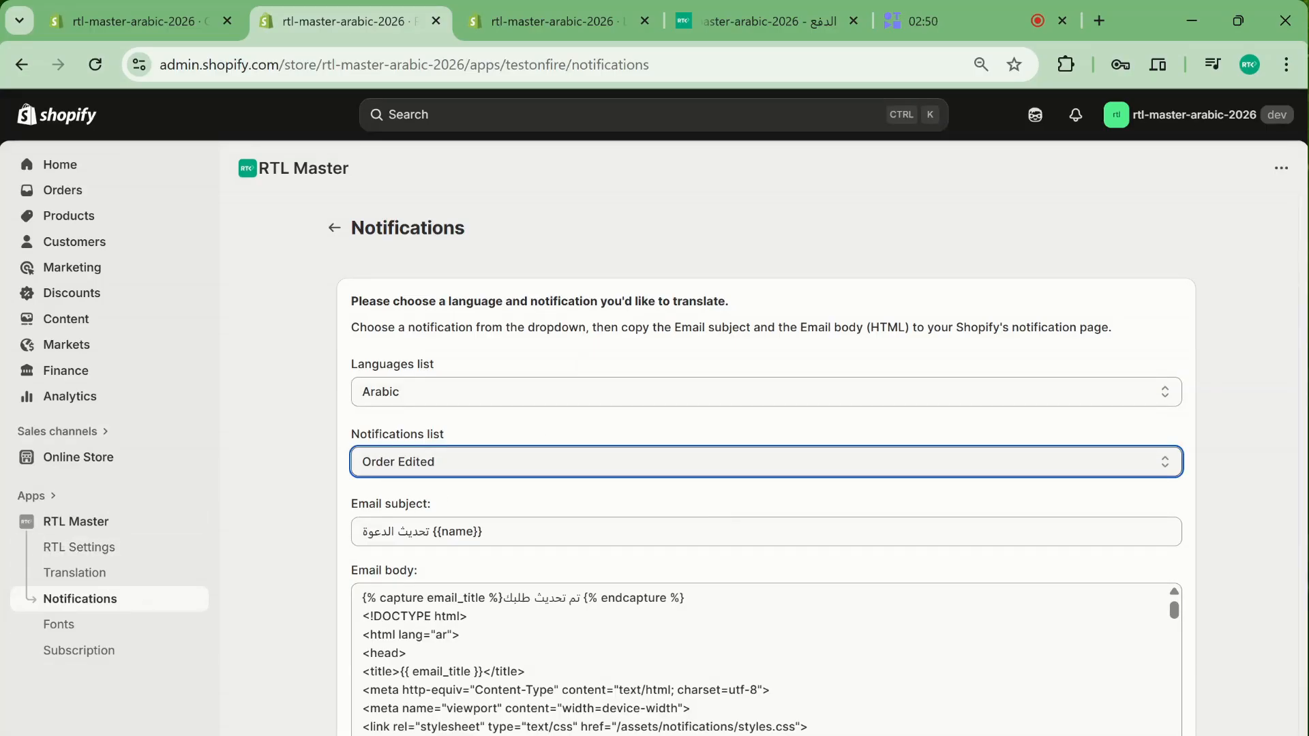
left_click(334, 227)
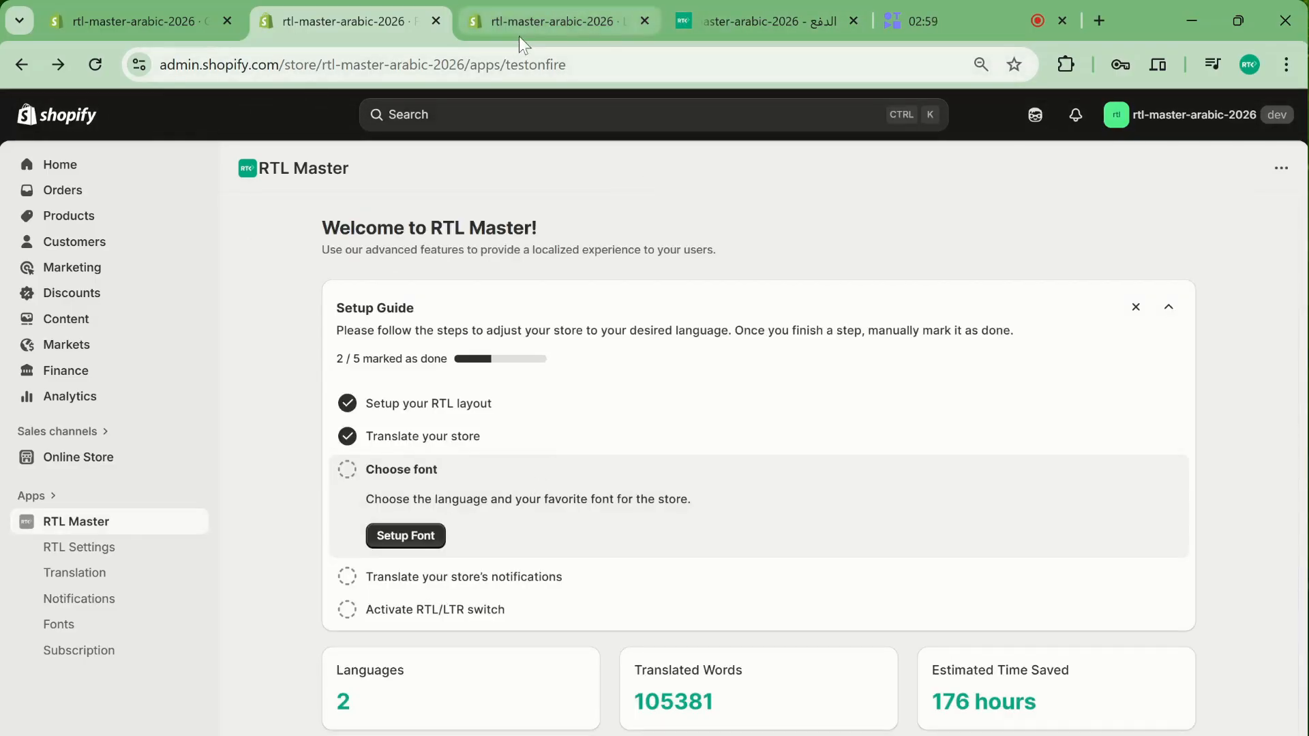
Leave the Arabic checkout for the storefront home page, examine its product listing, and return to RTL Master's setup guide.
left_click(706, 16)
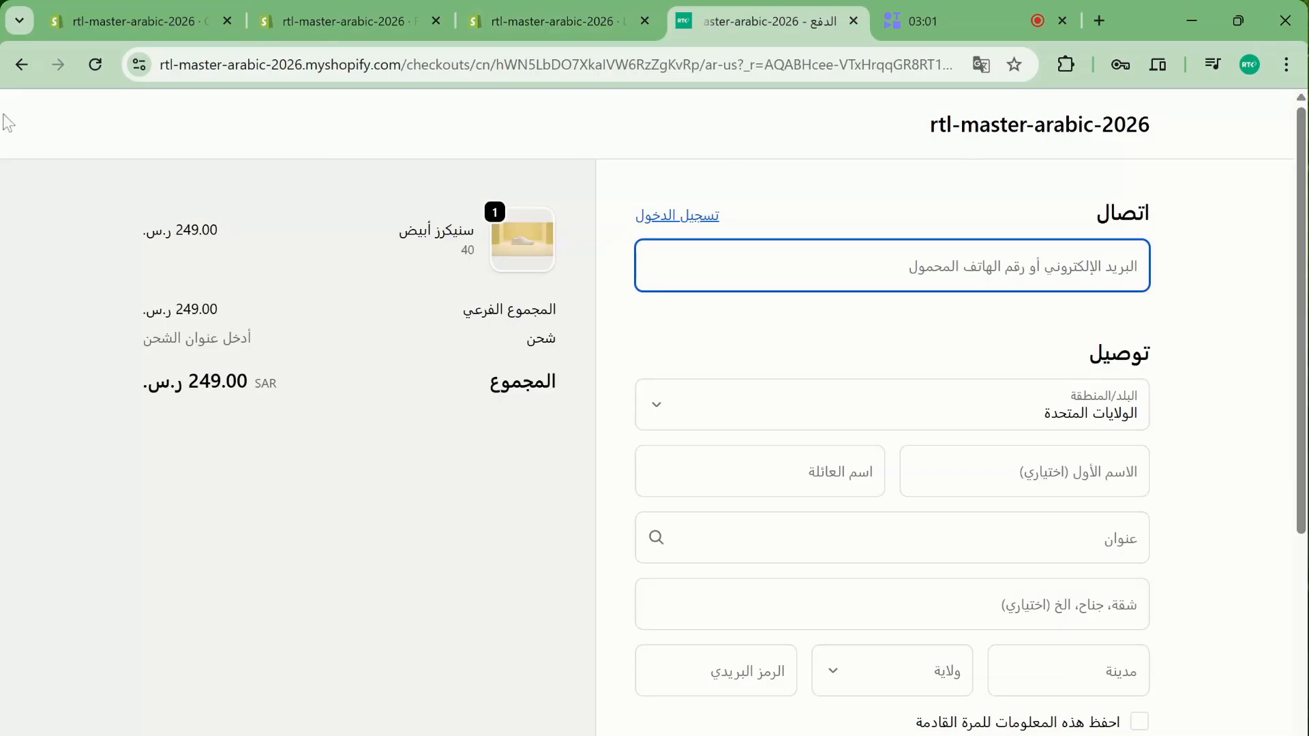
left_click(21, 64)
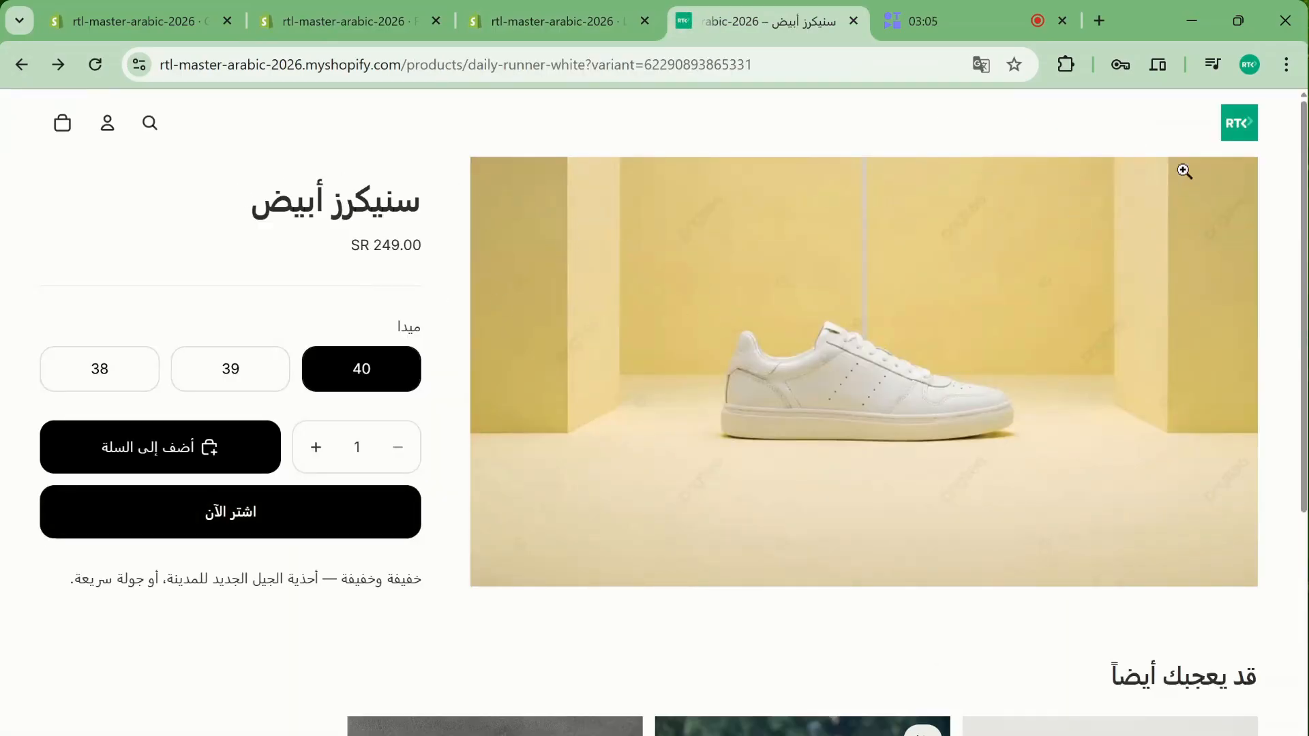
left_click(1246, 131)
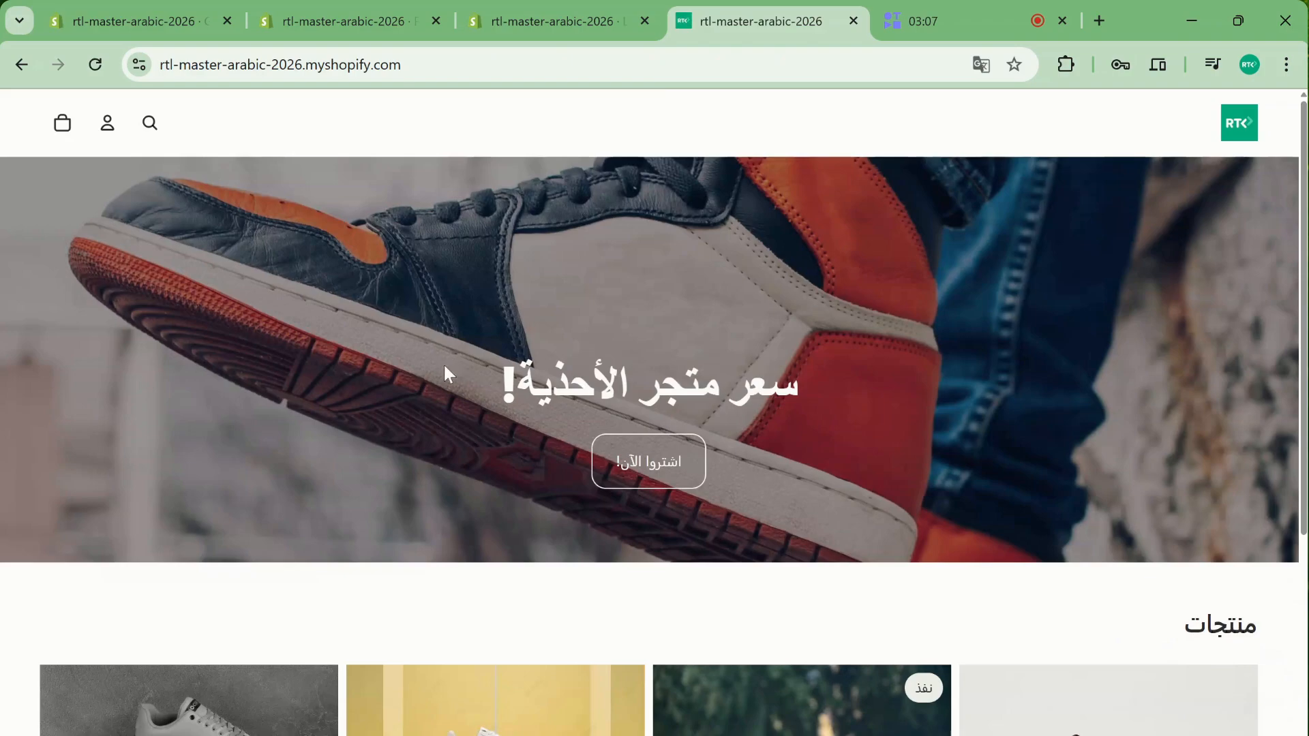
scroll(438, 440, "down", 5)
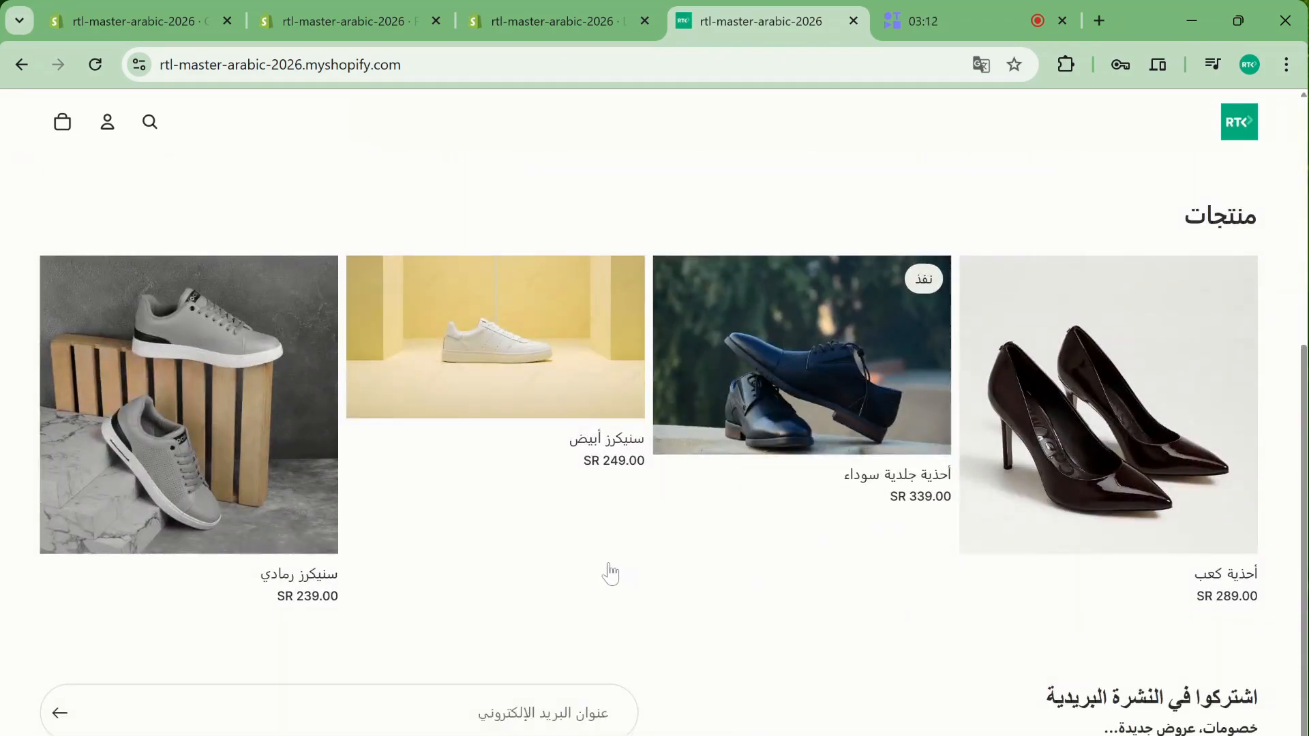
left_click(551, 7)
left_click(444, 6)
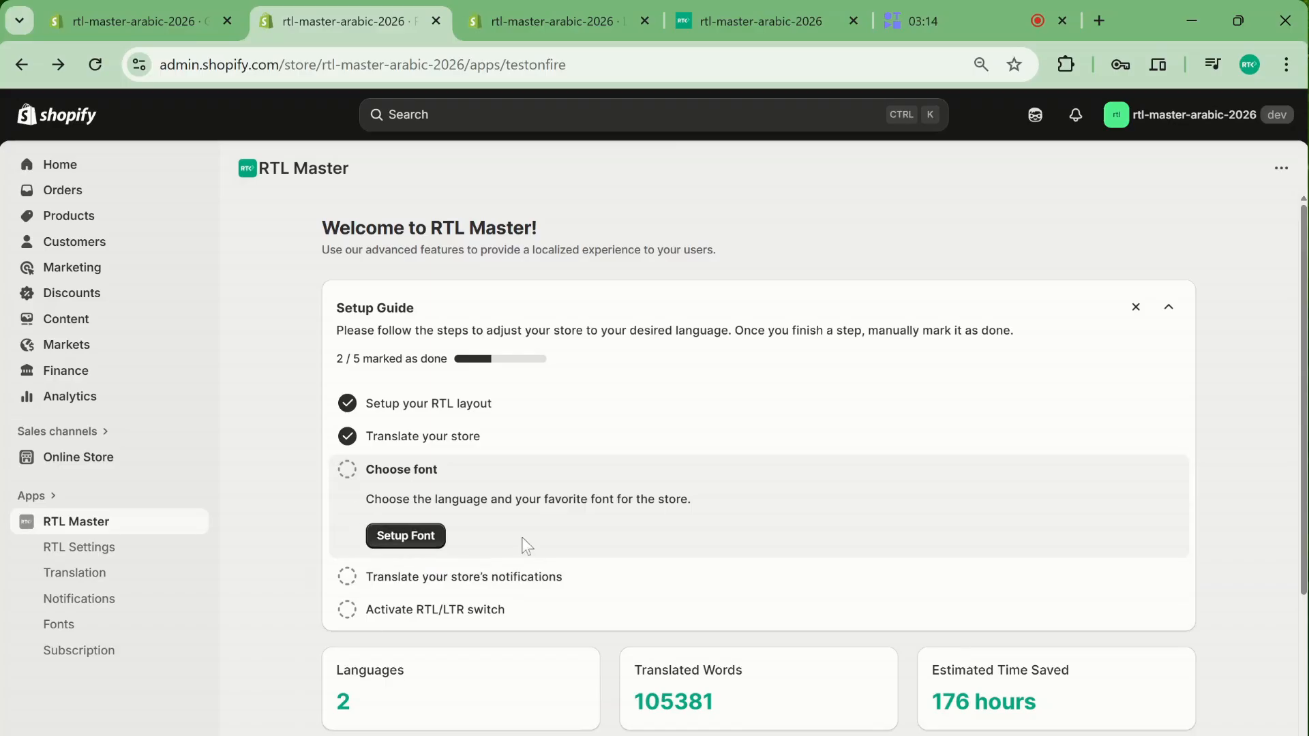
Review the storefront header alongside RTL Master's setup guide, and open the app's subscription plans.
left_click(780, 10)
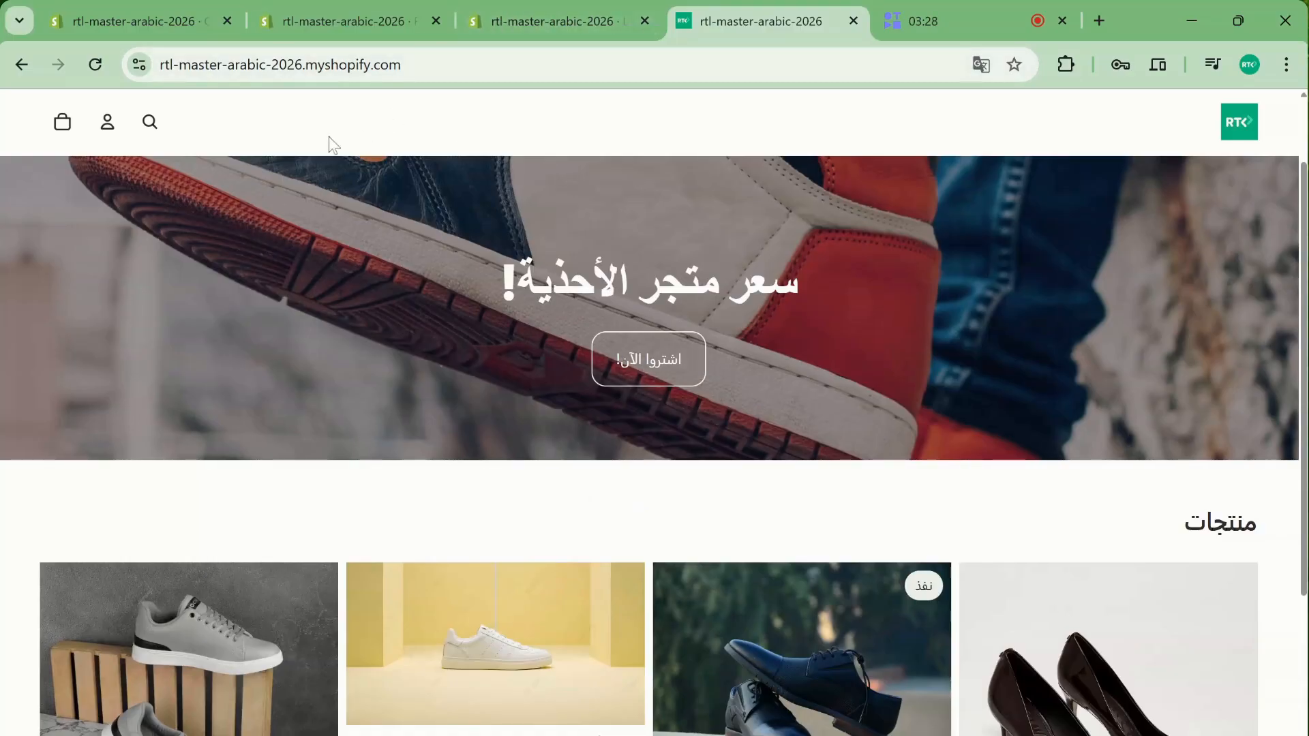
left_click(409, 20)
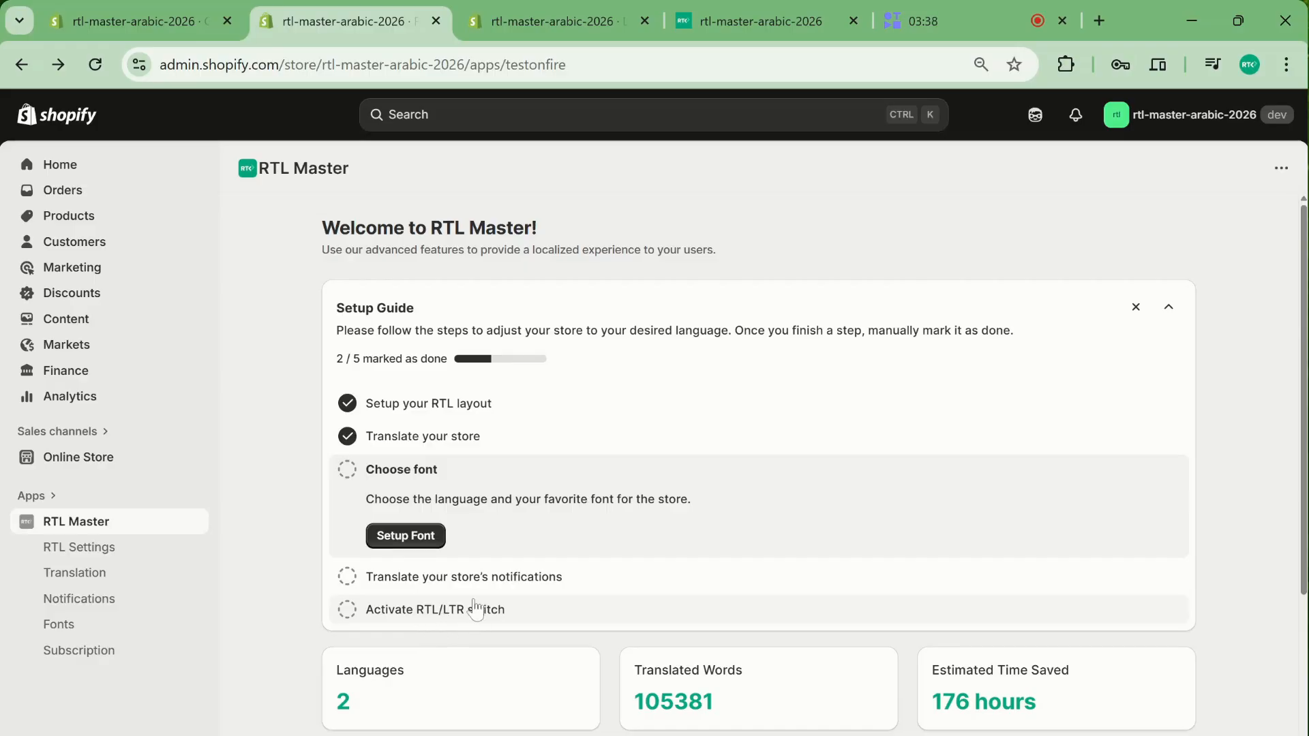
left_click(716, 20)
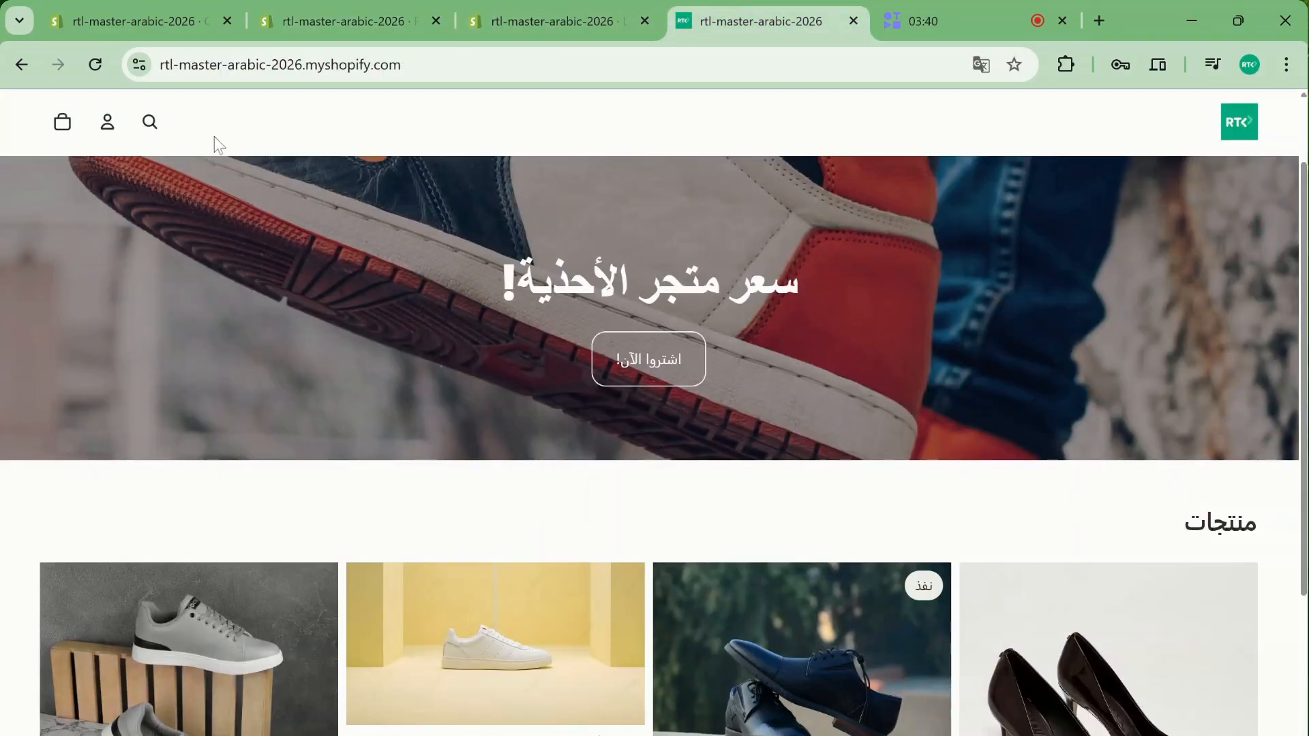
left_click(481, 32)
left_click(358, 26)
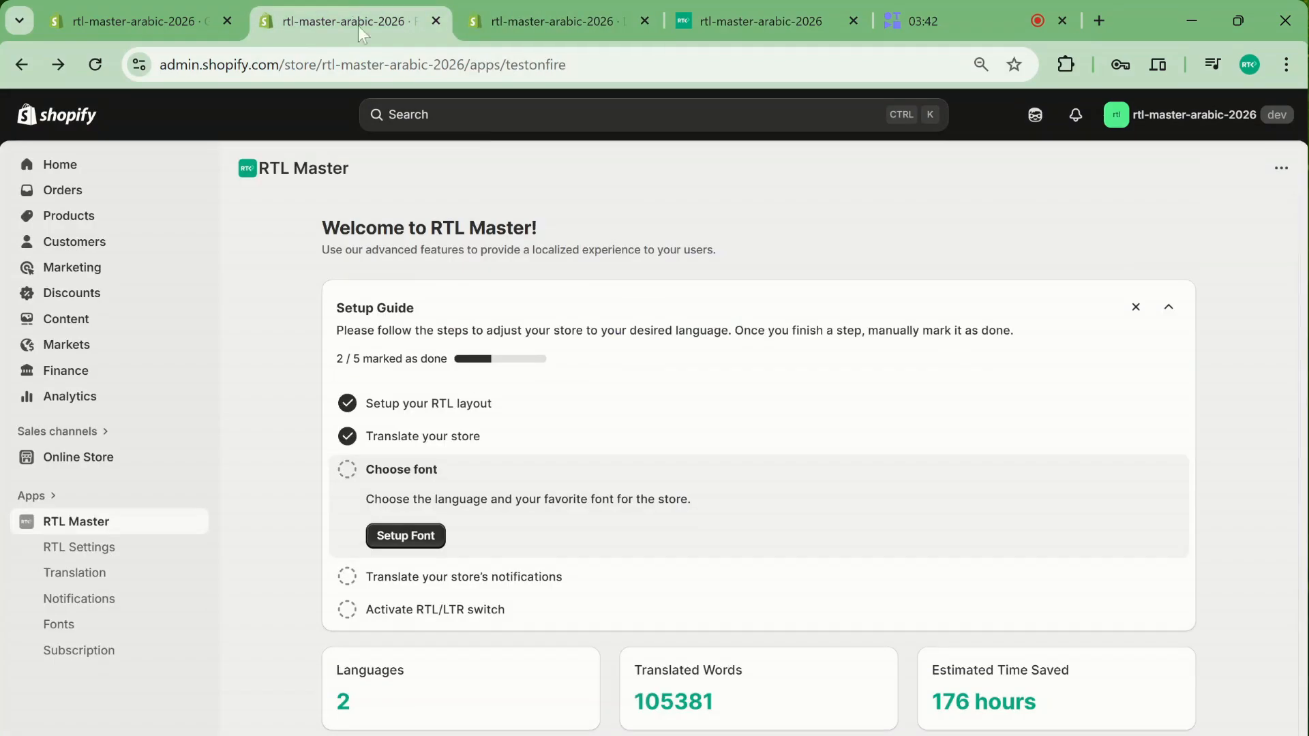
left_click(68, 658)
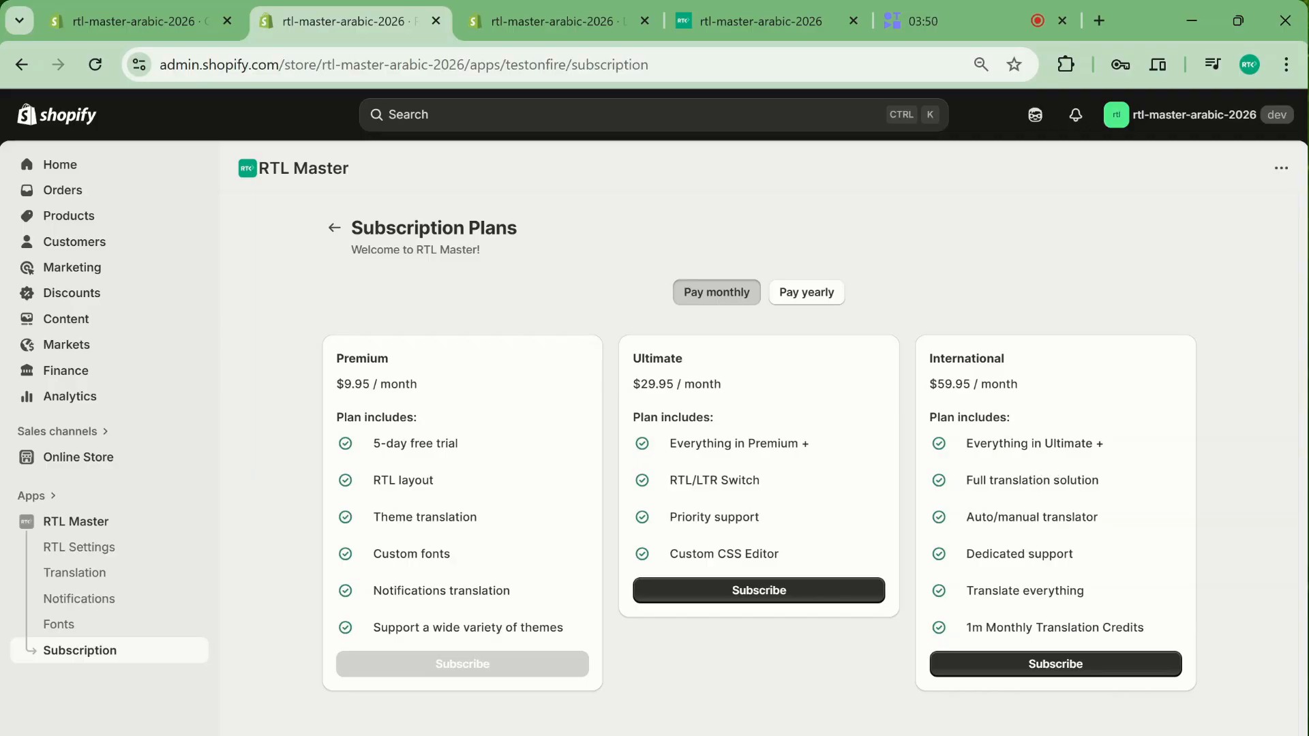
Inspect the black leather shoes' product page on the Arabic storefront and return to the home page banner.
left_click(760, 20)
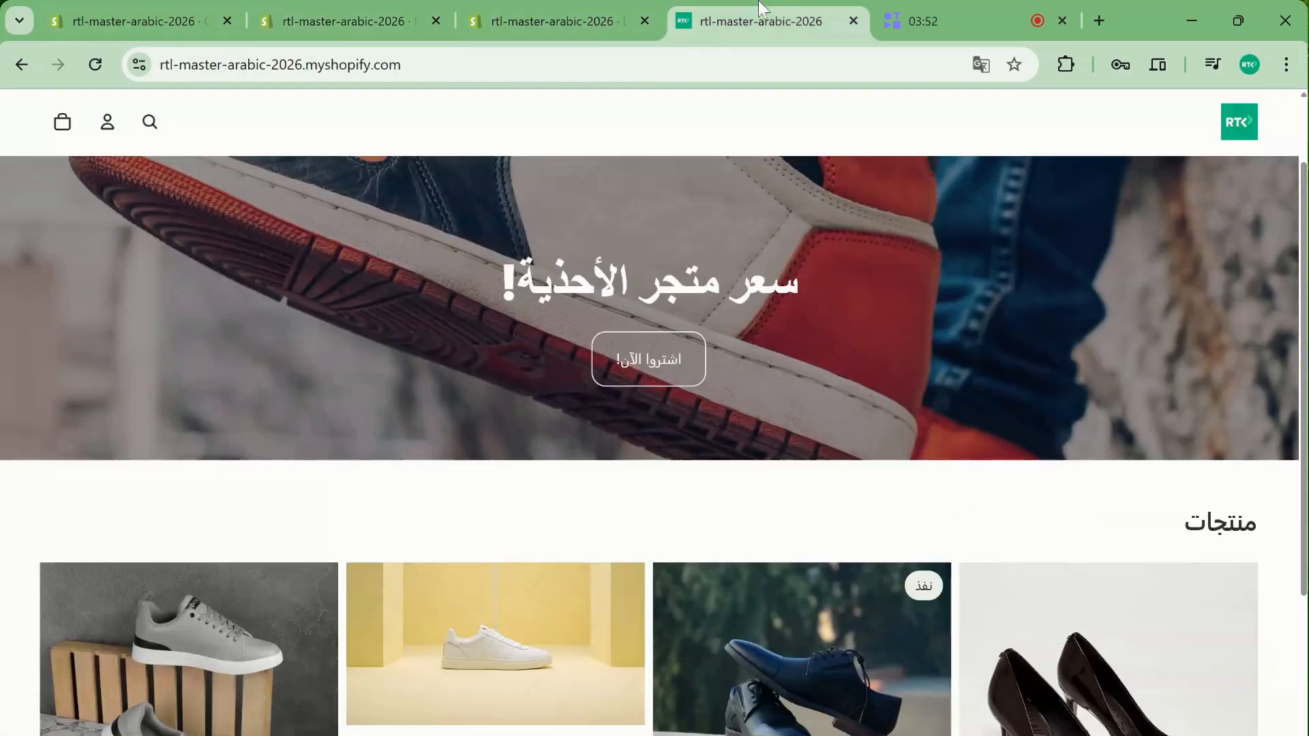
scroll(578, 384, "down", 1)
left_click(900, 637)
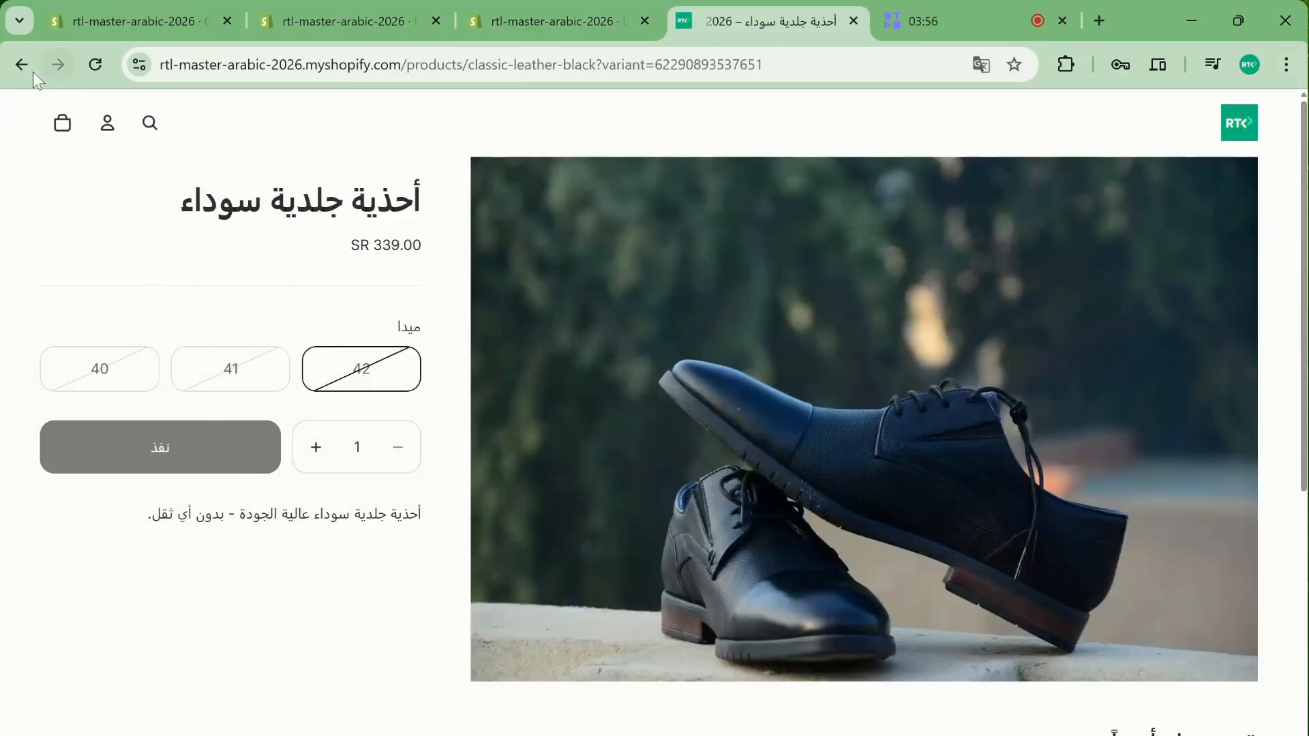
left_click(31, 72)
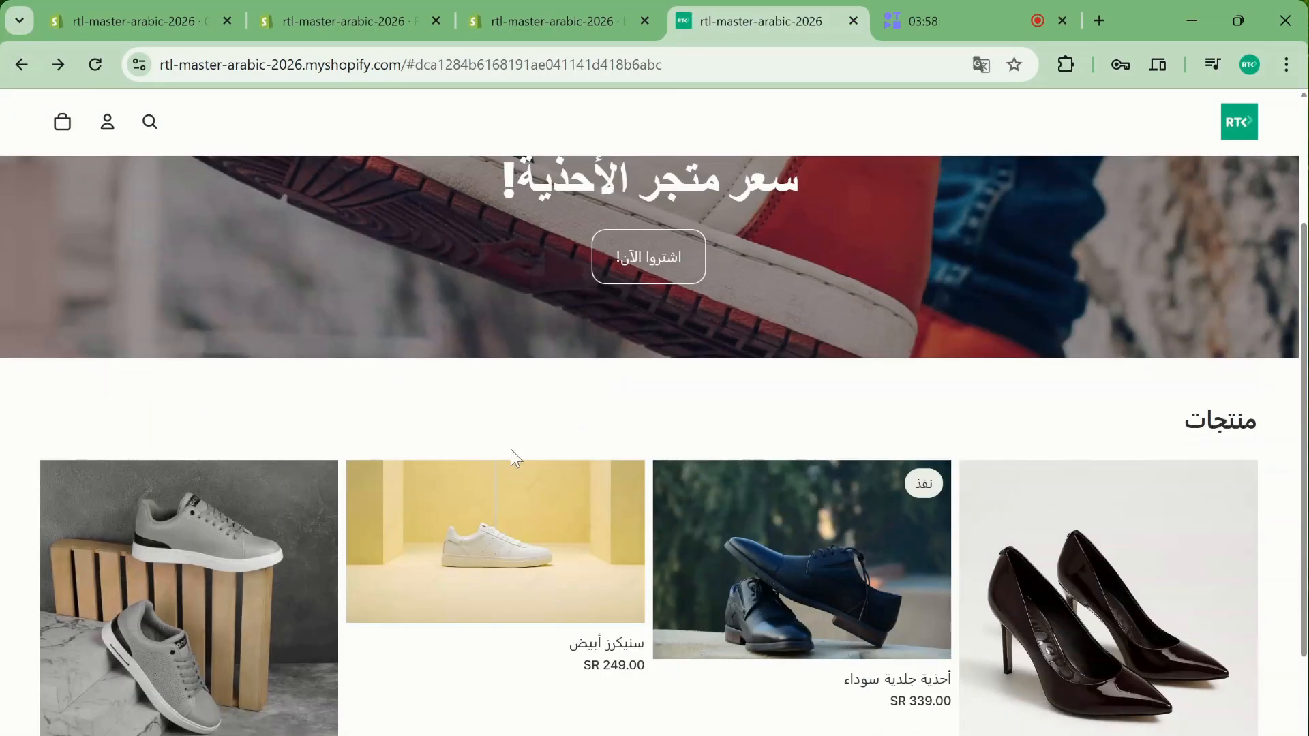
scroll(501, 464, "up", 2)
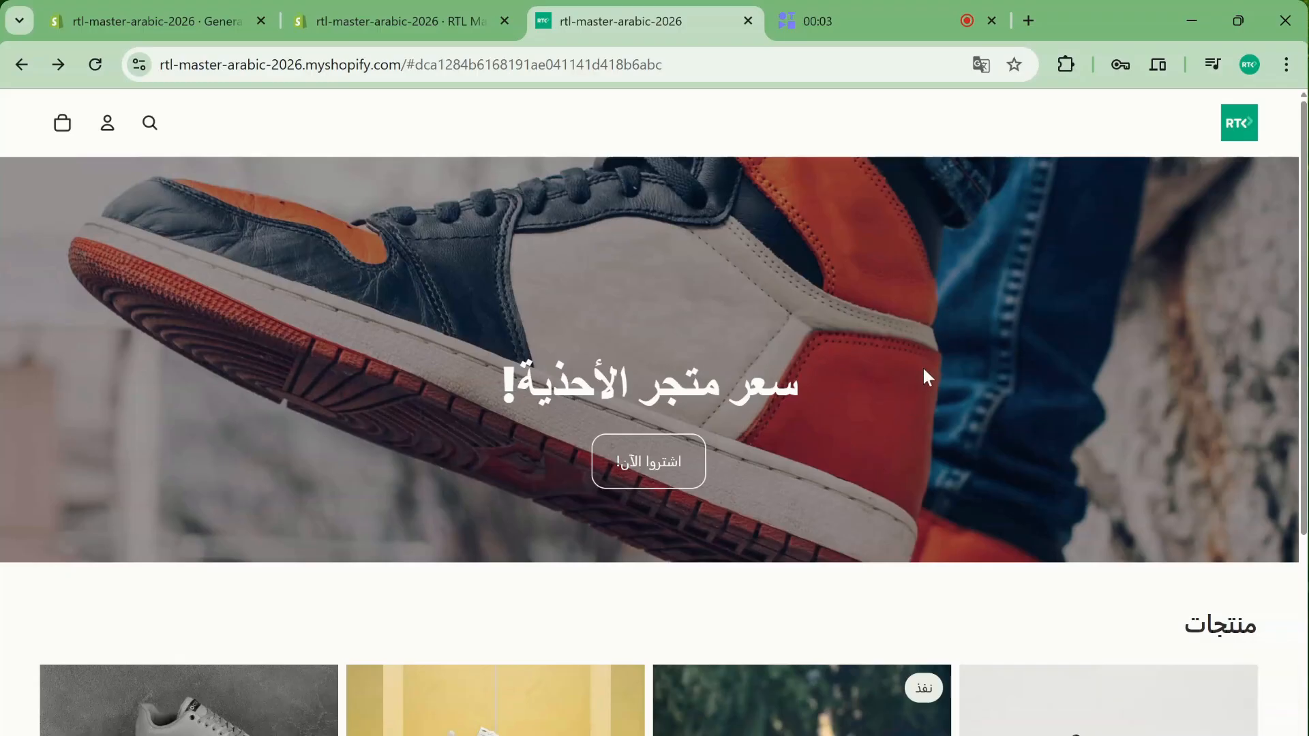
Switch to the RTL Master admin page, search the Shopify admin for "rtl", and dismiss the search.
left_click(422, 24)
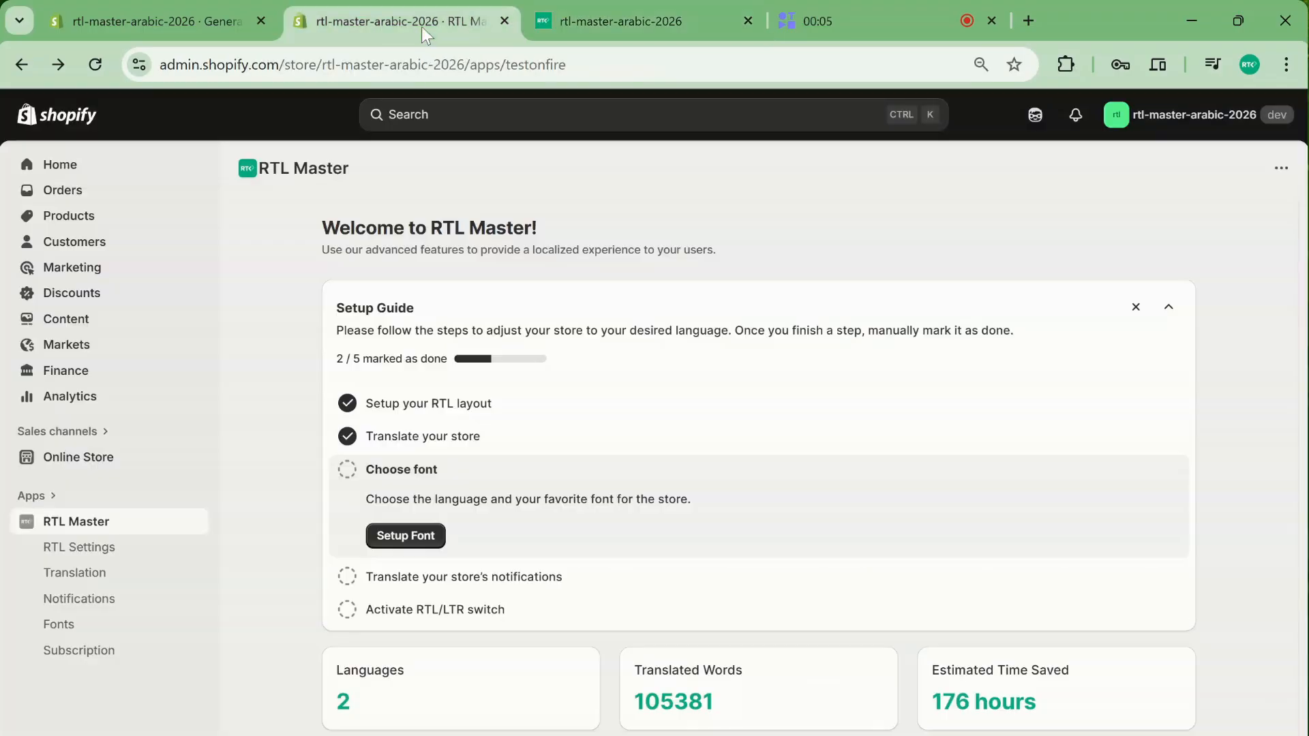
left_click(440, 123)
type("rtl")
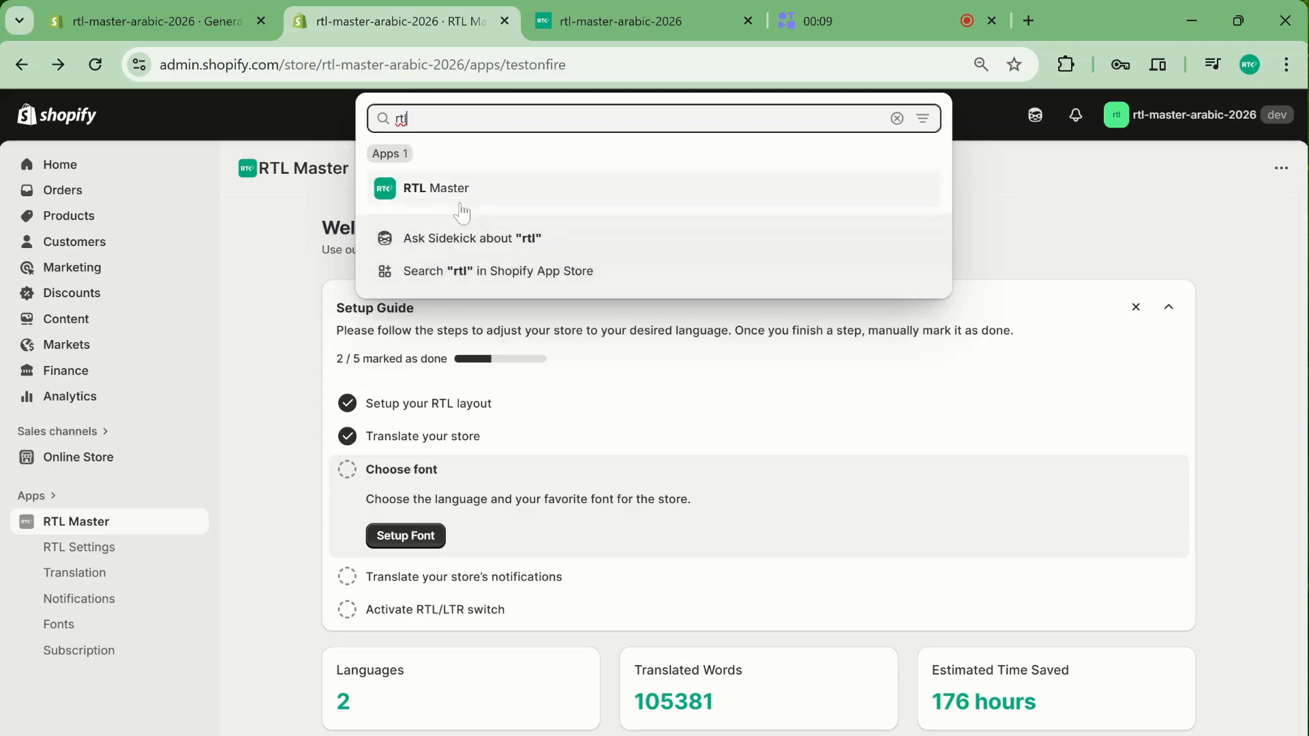
left_click(228, 284)
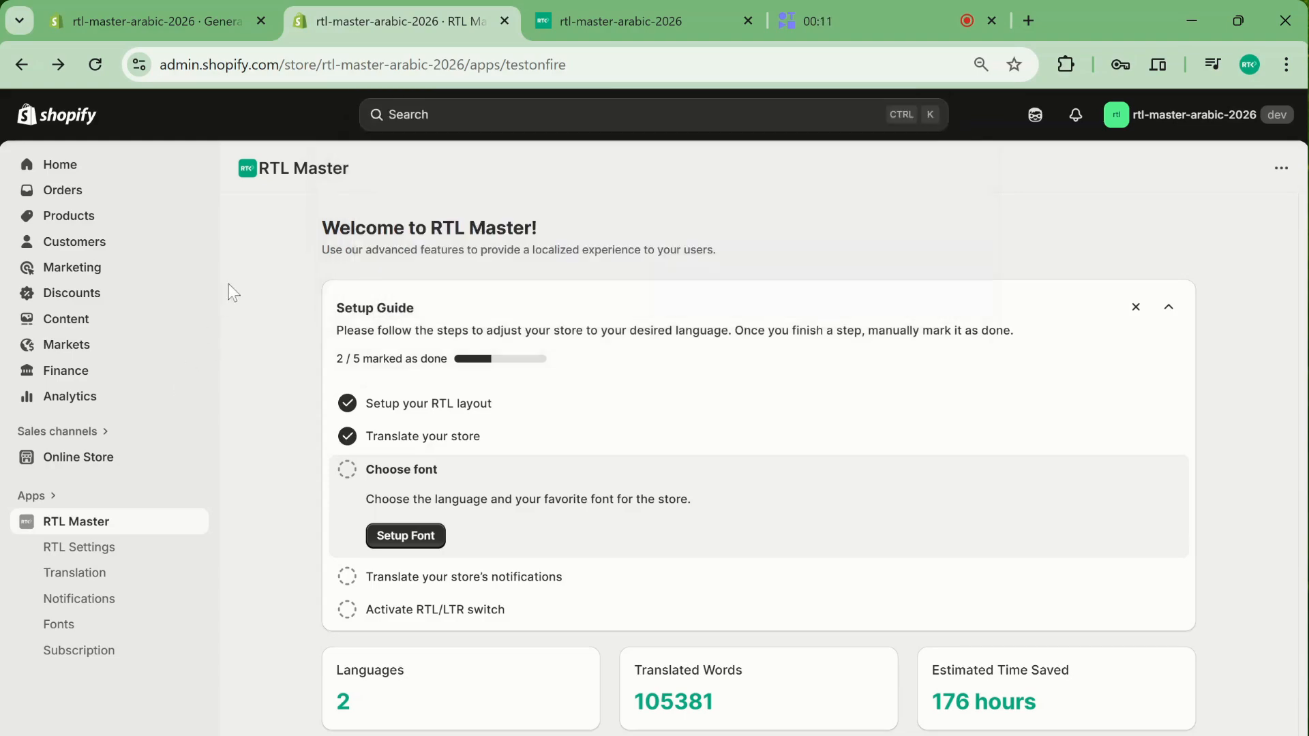